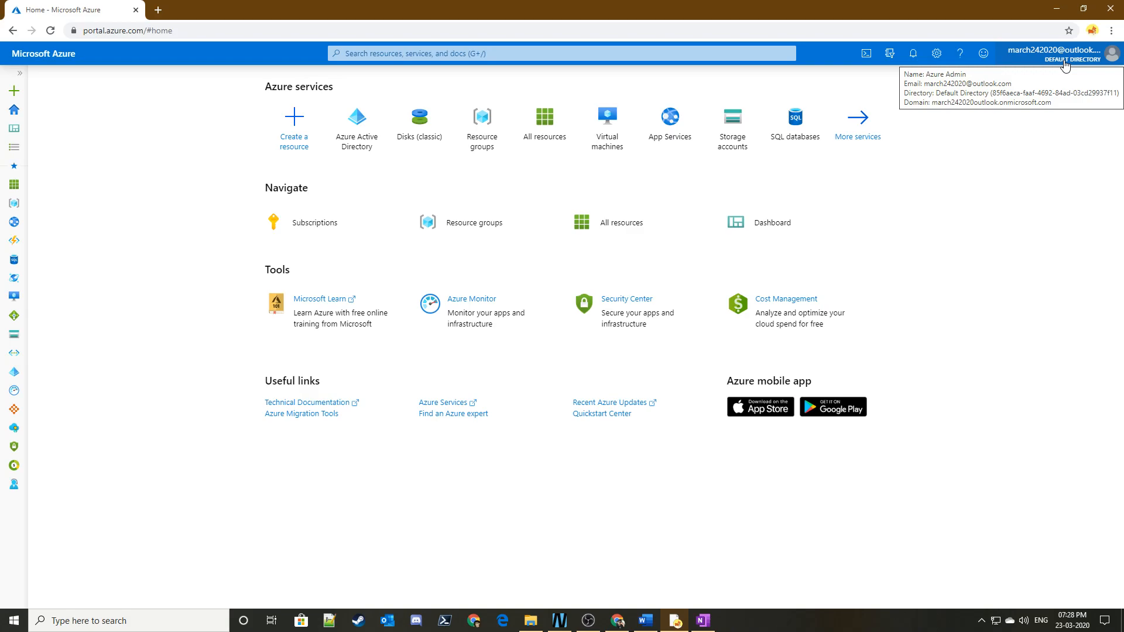
- Look up the current directory and the default subscription filter of the portal account
left_click(889, 54)
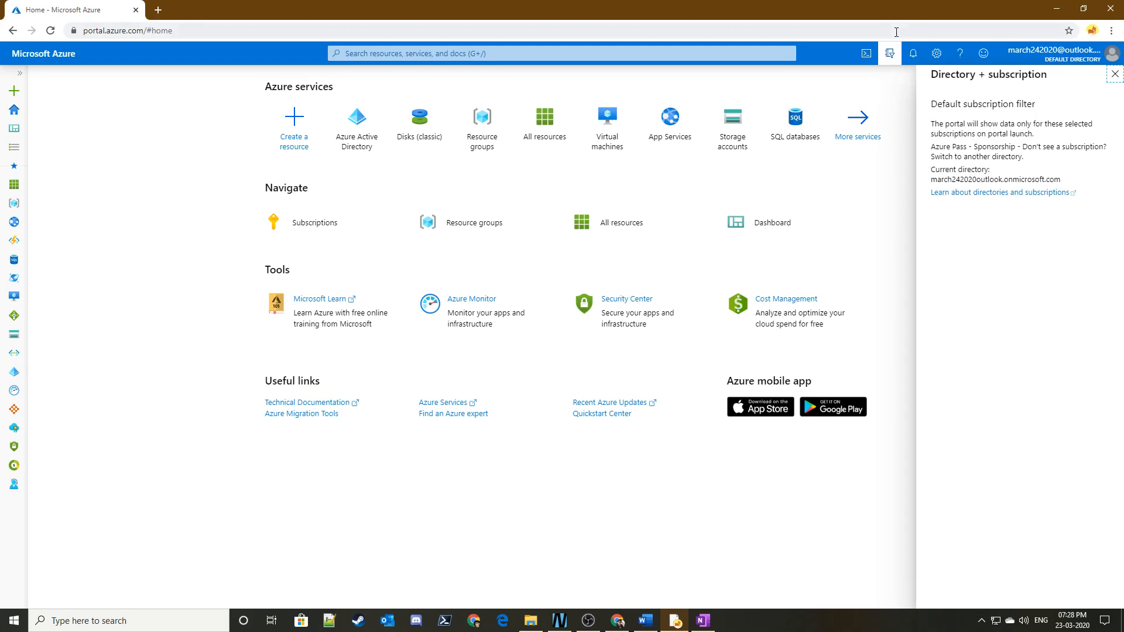
left_click(887, 59)
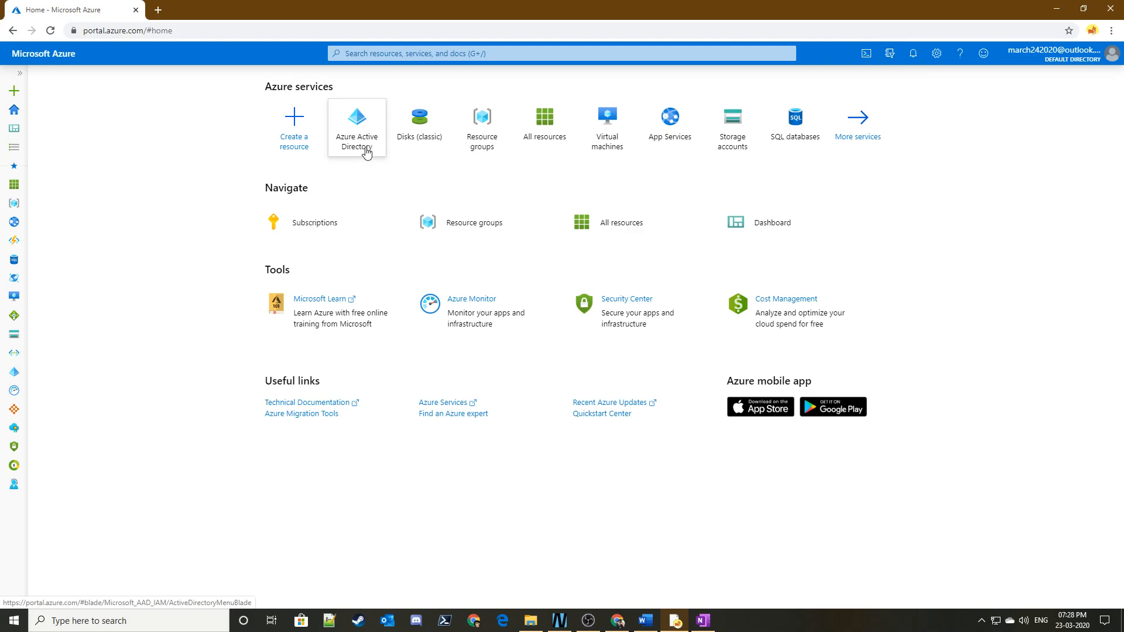
- Search the portal for "azure ac" and open the Azure Active Directory service
left_click(366, 50)
type("azure ")
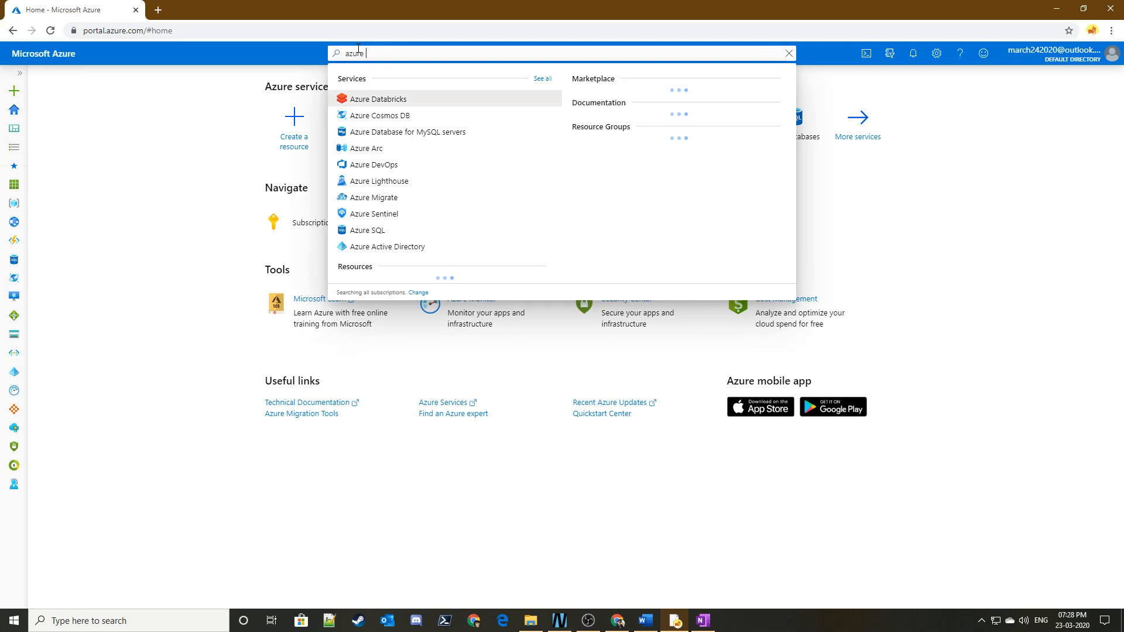
type("ac")
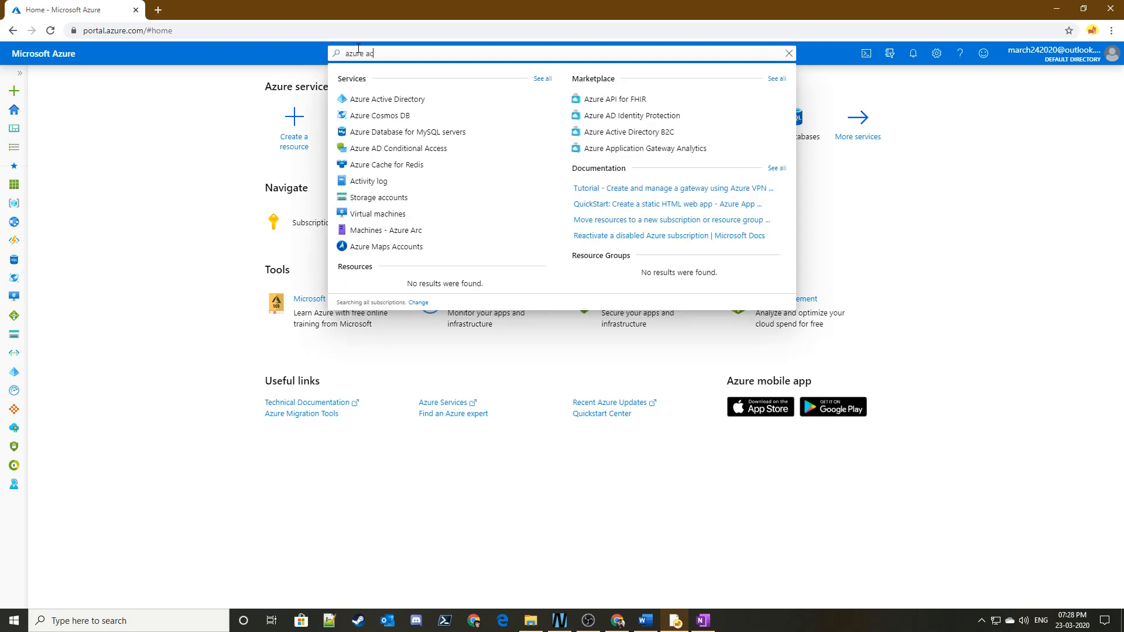
left_click(363, 99)
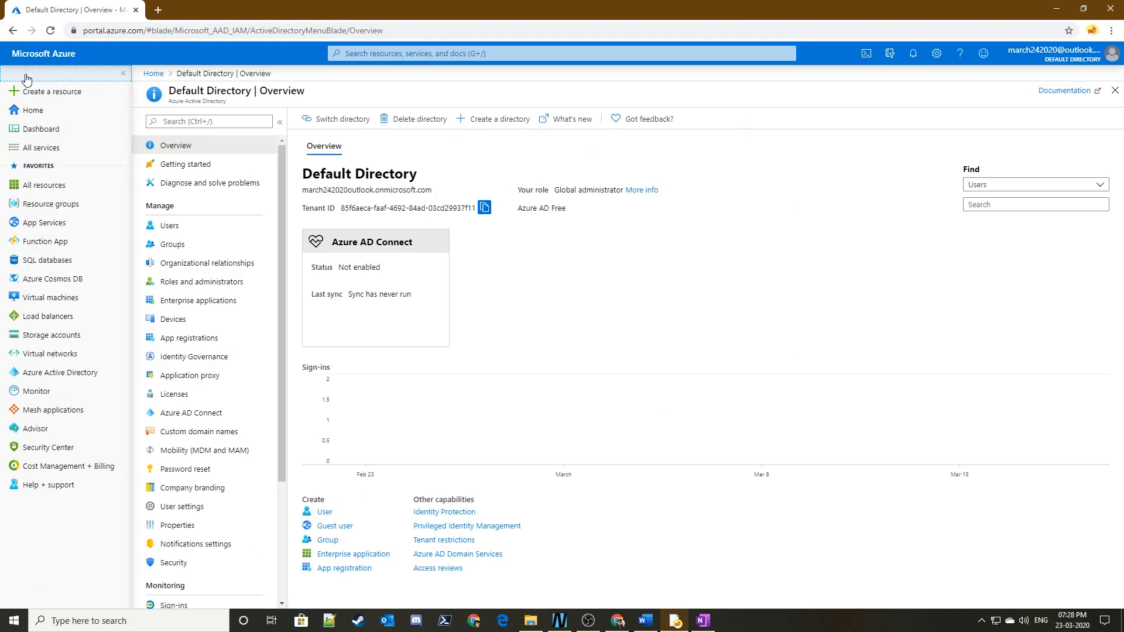
- Reopen Azure Active Directory from the favorites and examine the Default Directory overview
left_click(35, 372)
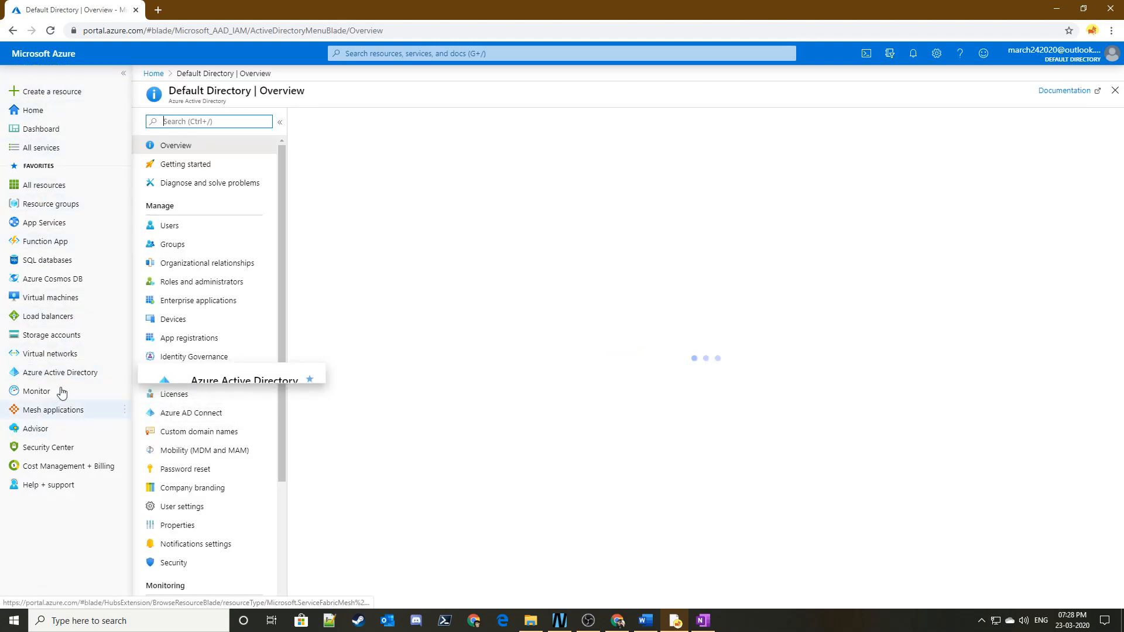
scroll(234, 275, "down", 3)
scroll(234, 281, "up", 3)
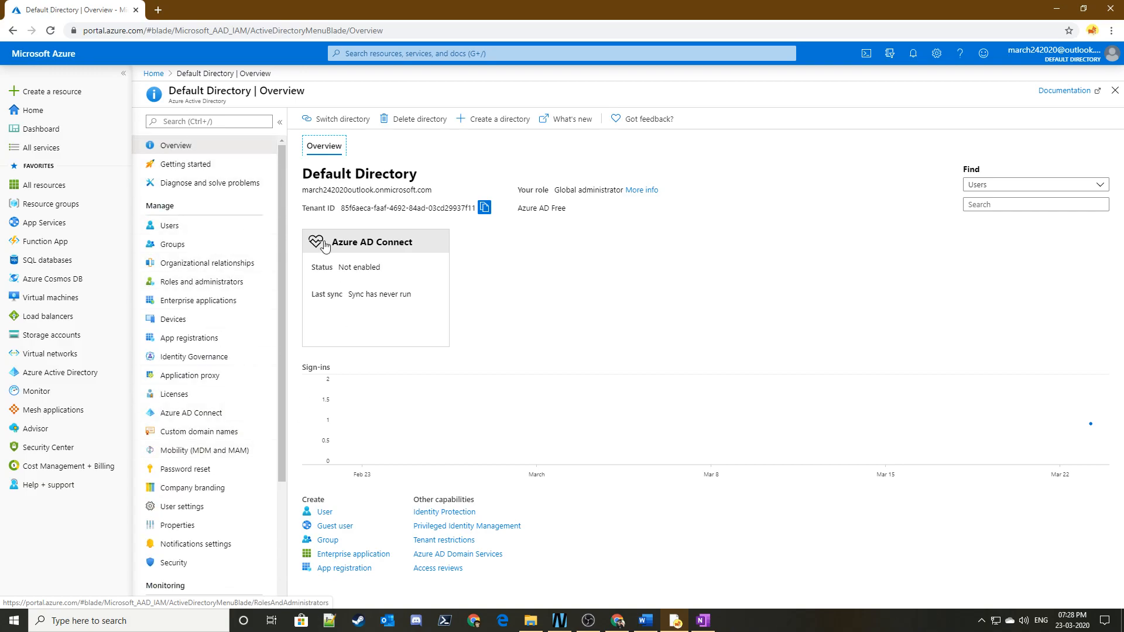
left_click(173, 147)
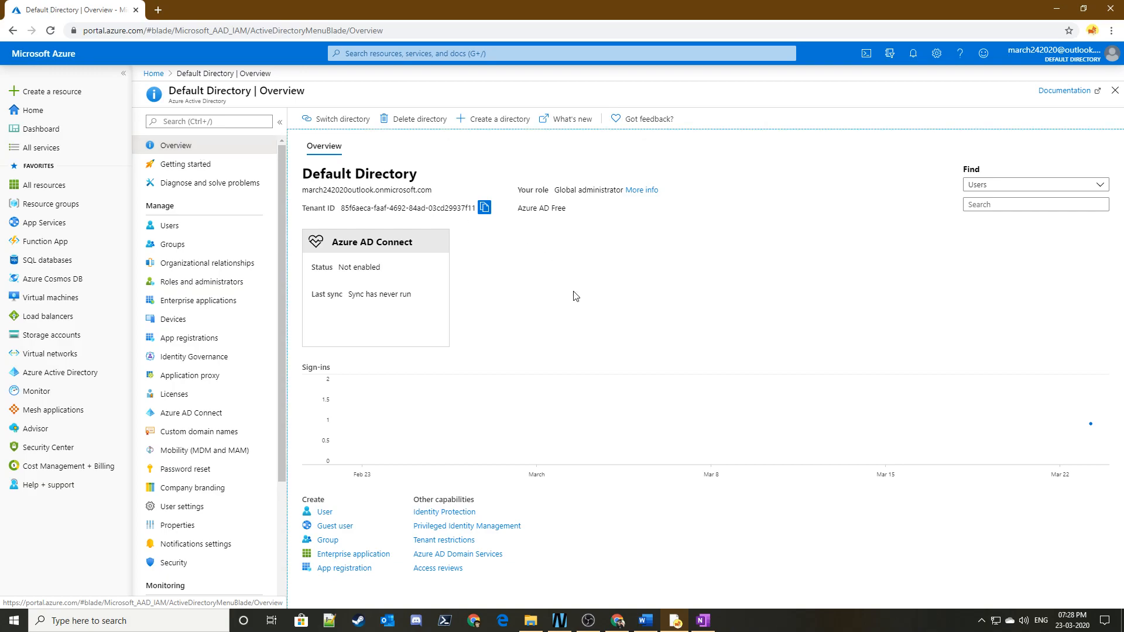
left_click(279, 122)
left_click(146, 122)
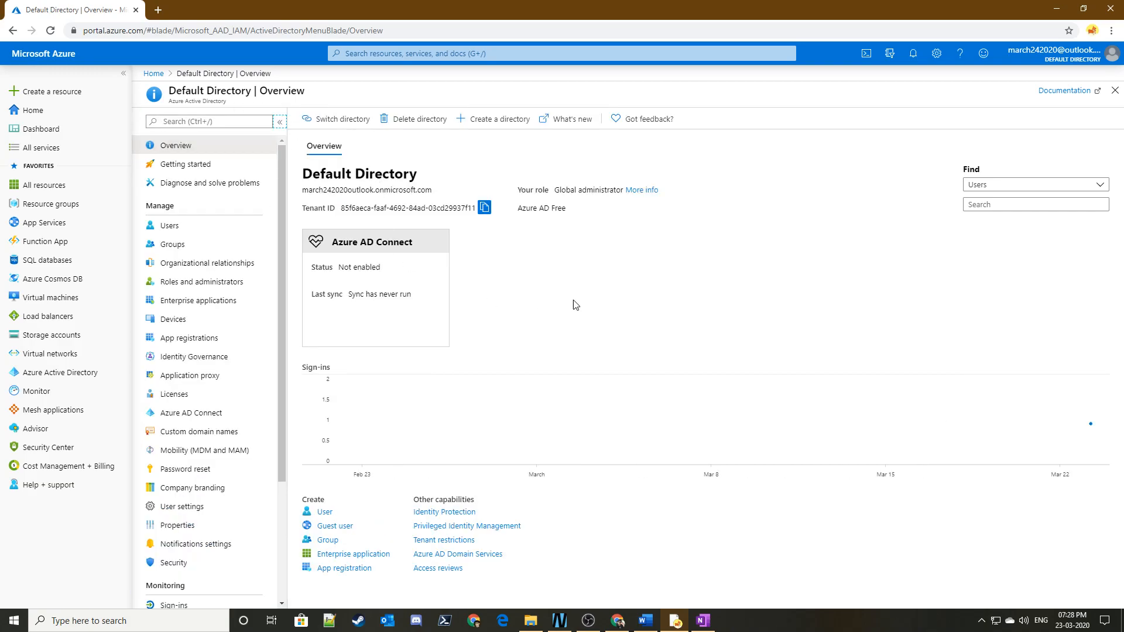
- View the Switch directory options from the Default Directory overview
left_click(330, 124)
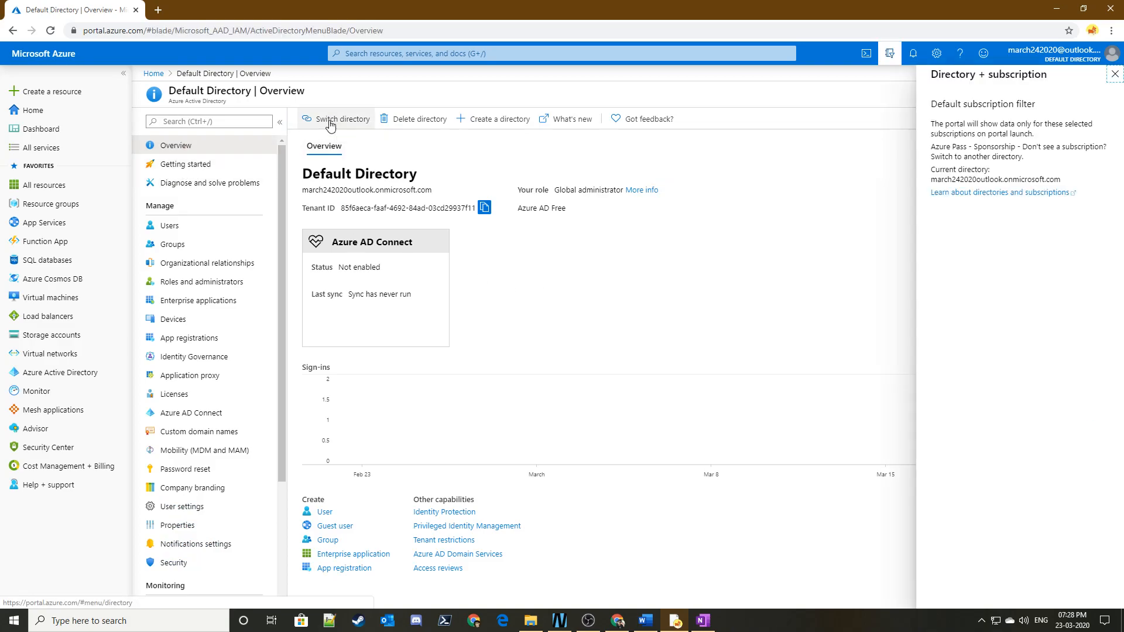
left_click(1114, 74)
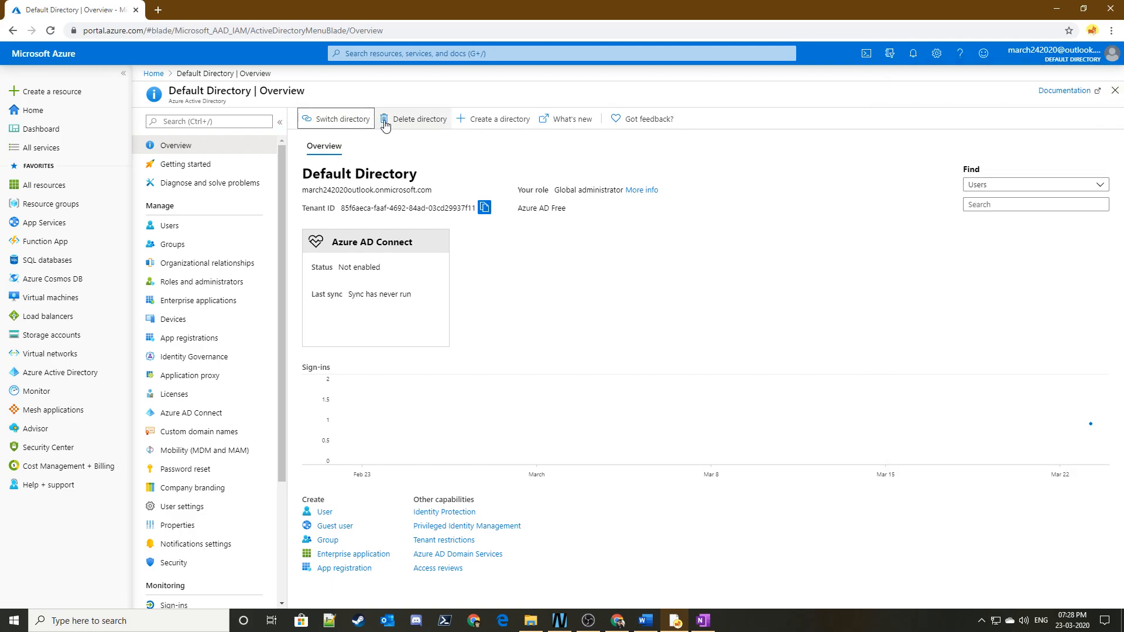
left_click(336, 119)
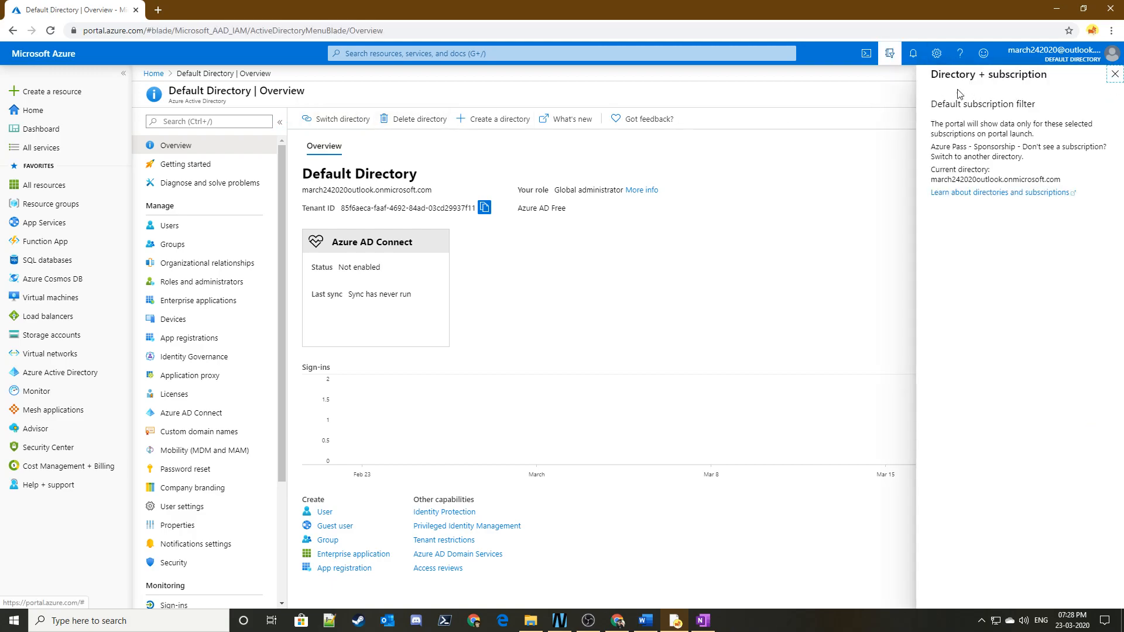
left_click(445, 175)
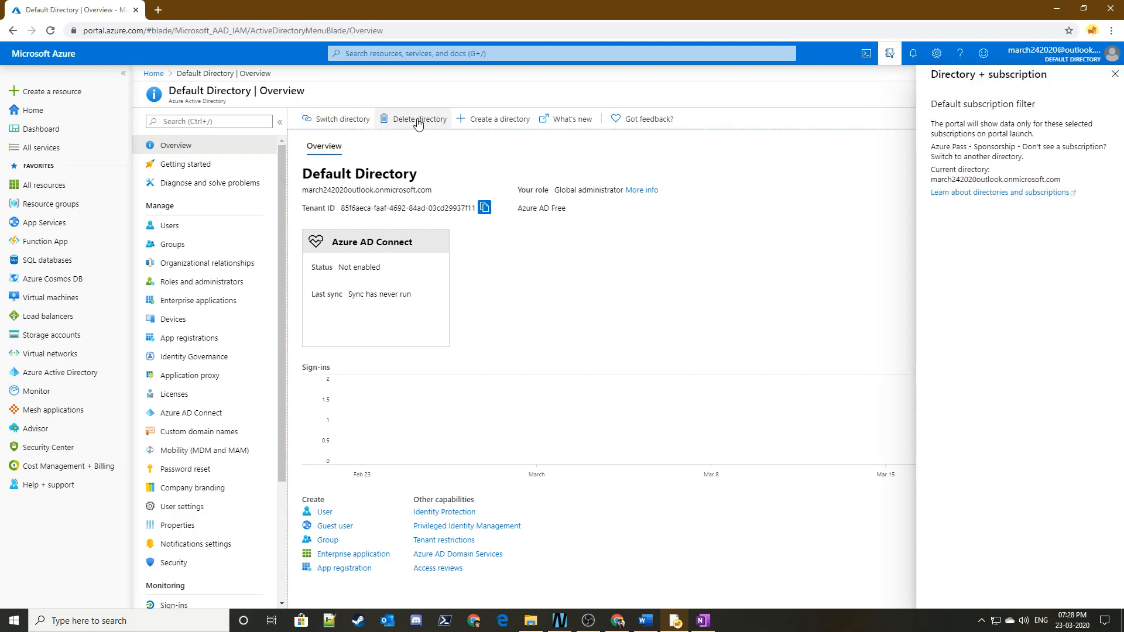
- Start creating a directory of type Azure Active Directory and proceed to its configuration
left_click(487, 121)
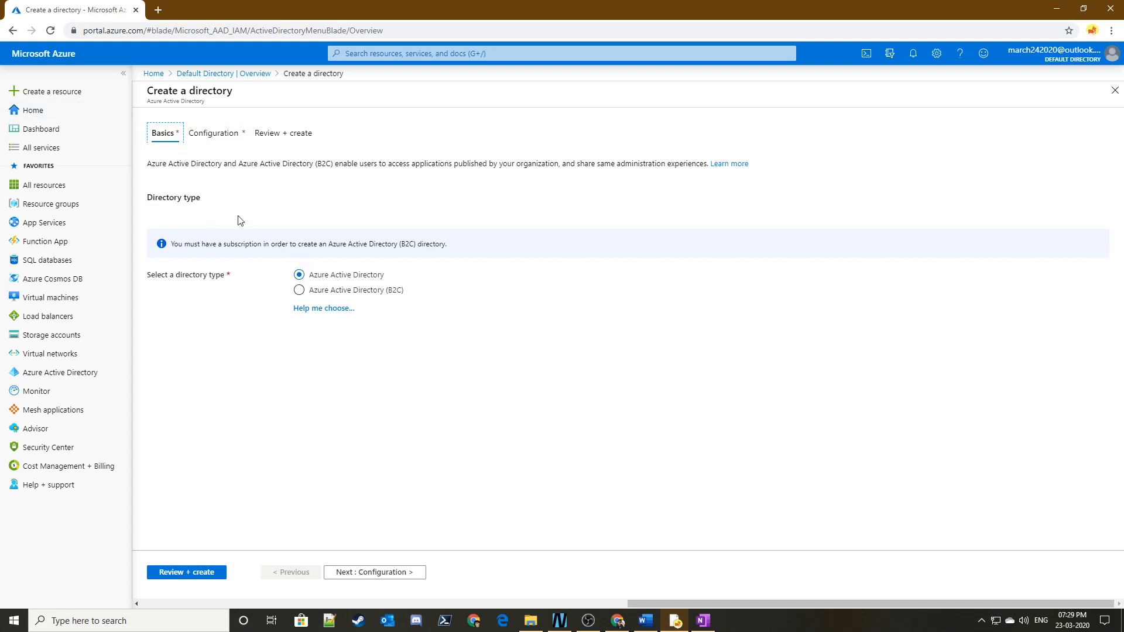
left_click_drag(158, 167, 692, 167)
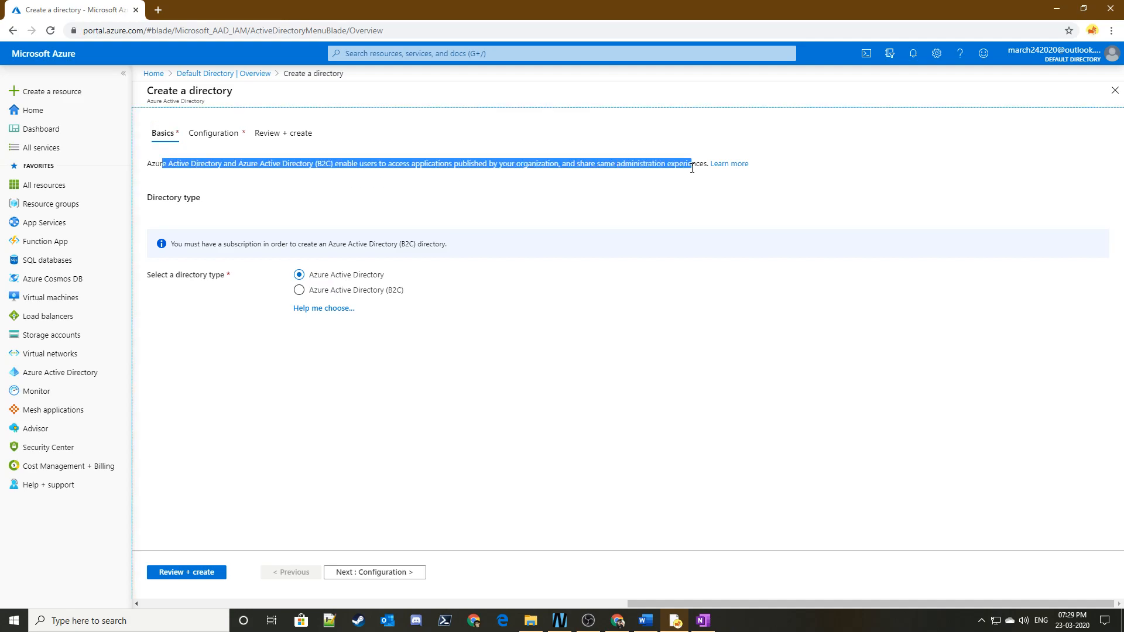
triple_click(217, 166)
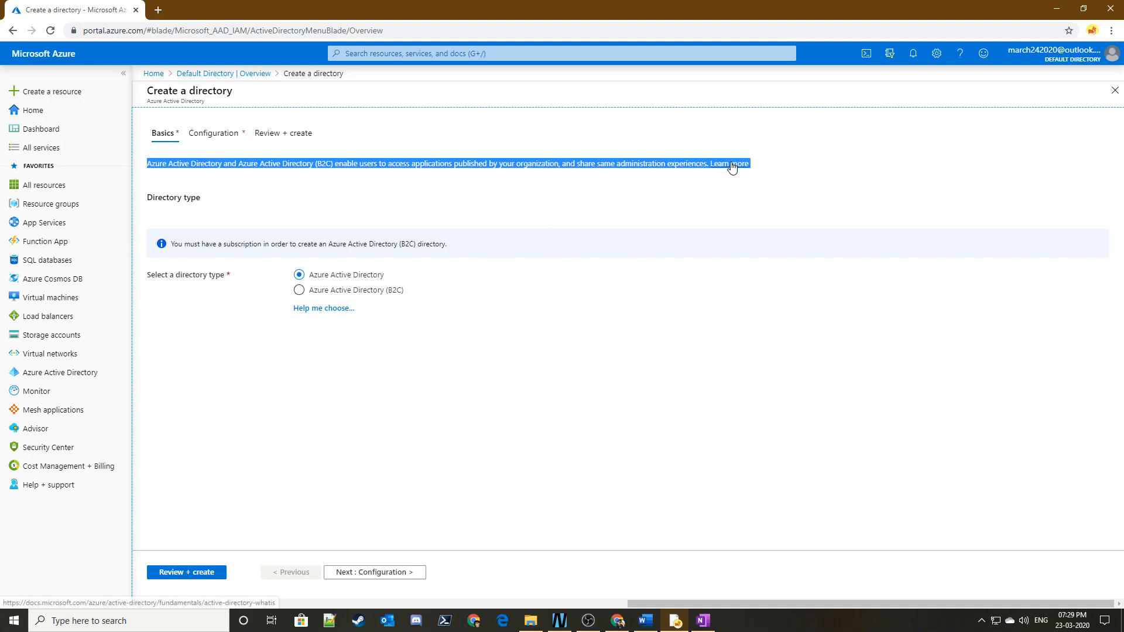
left_click(621, 186)
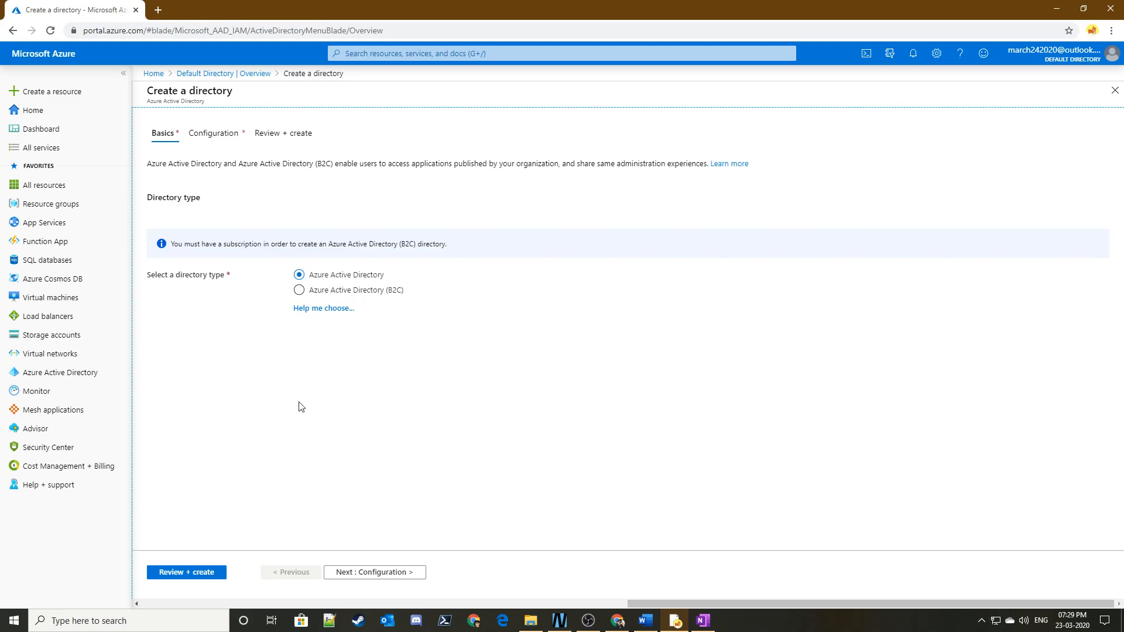
left_click(376, 570)
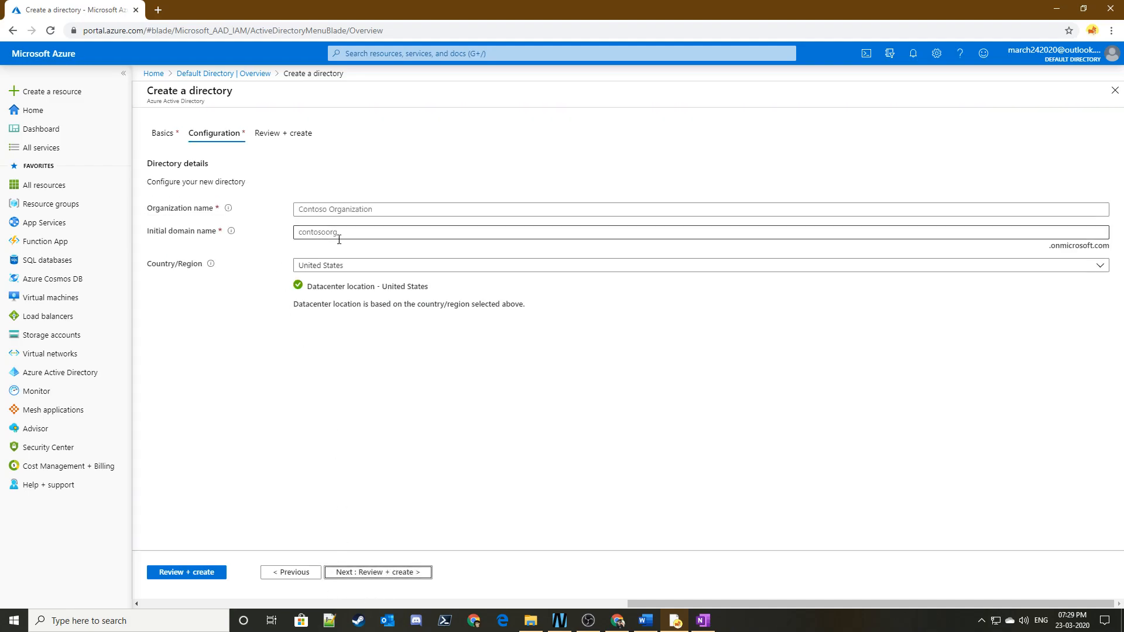
- Enter NeerajOrg as the organization name and NeerajOrg1 as the initial domain name
left_click(337, 206)
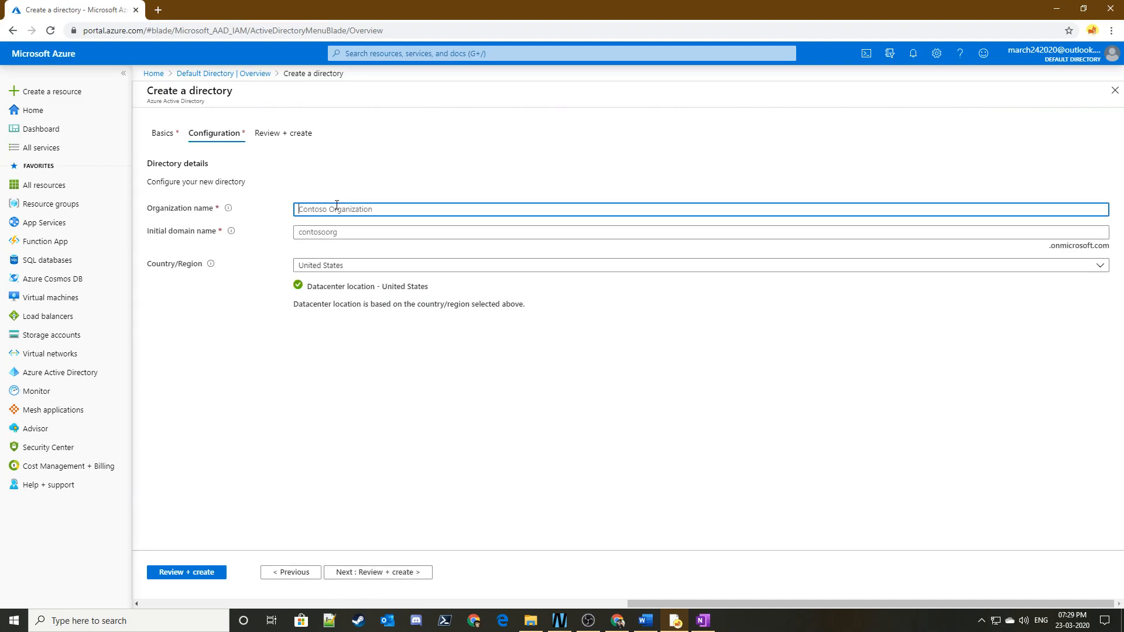
type("NeerajOrg")
left_click_drag(345, 213, 281, 220)
key("ctrl+c")
left_click(325, 233)
key("ctrl+v")
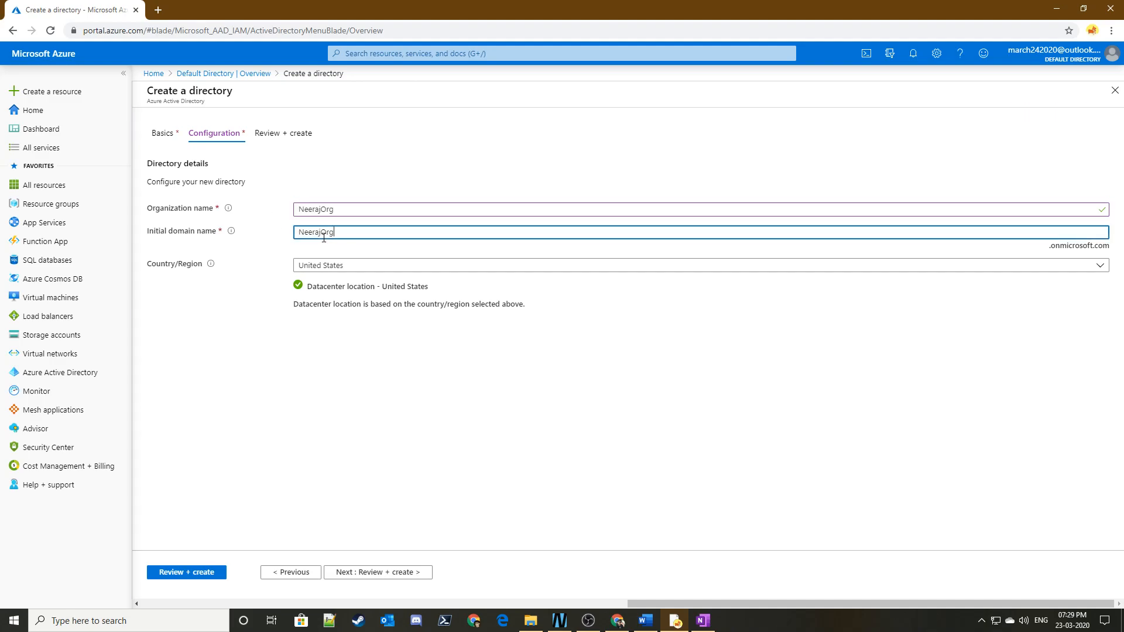
left_click(491, 393)
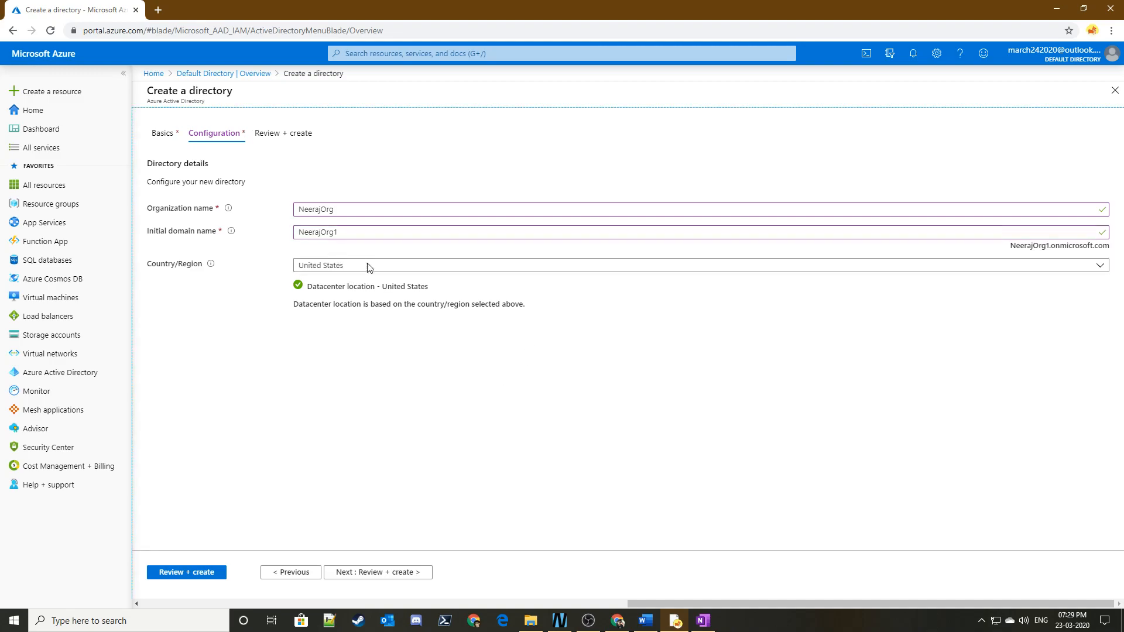
left_click(346, 228)
left_click(445, 392)
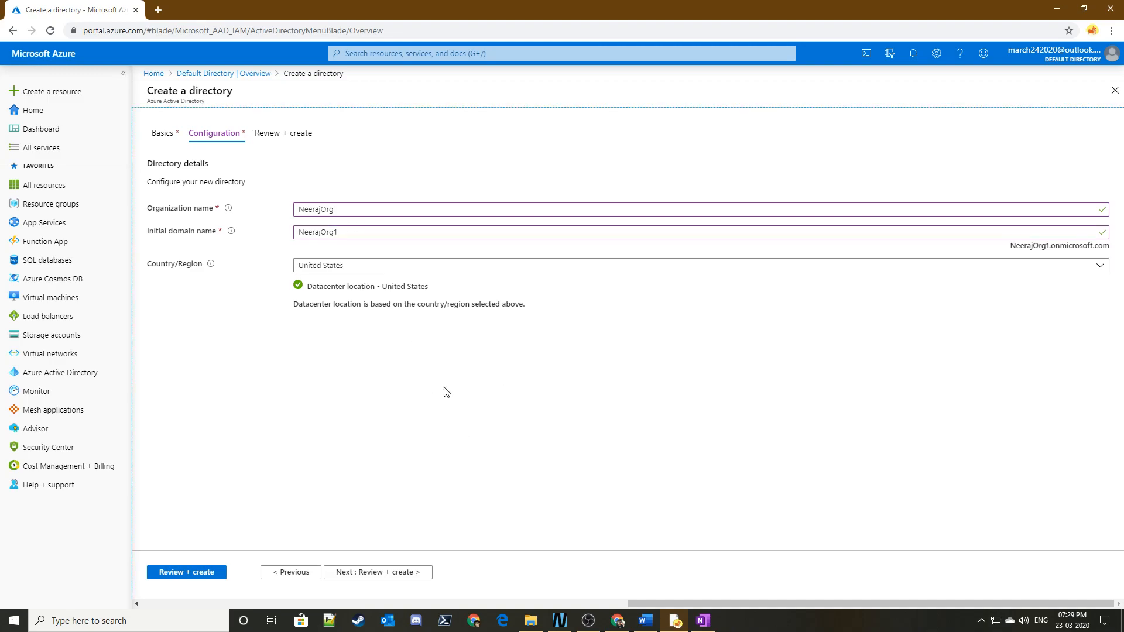
- Check the full onmicrosoft.com address formed from the initial domain name
triple_click(1055, 246)
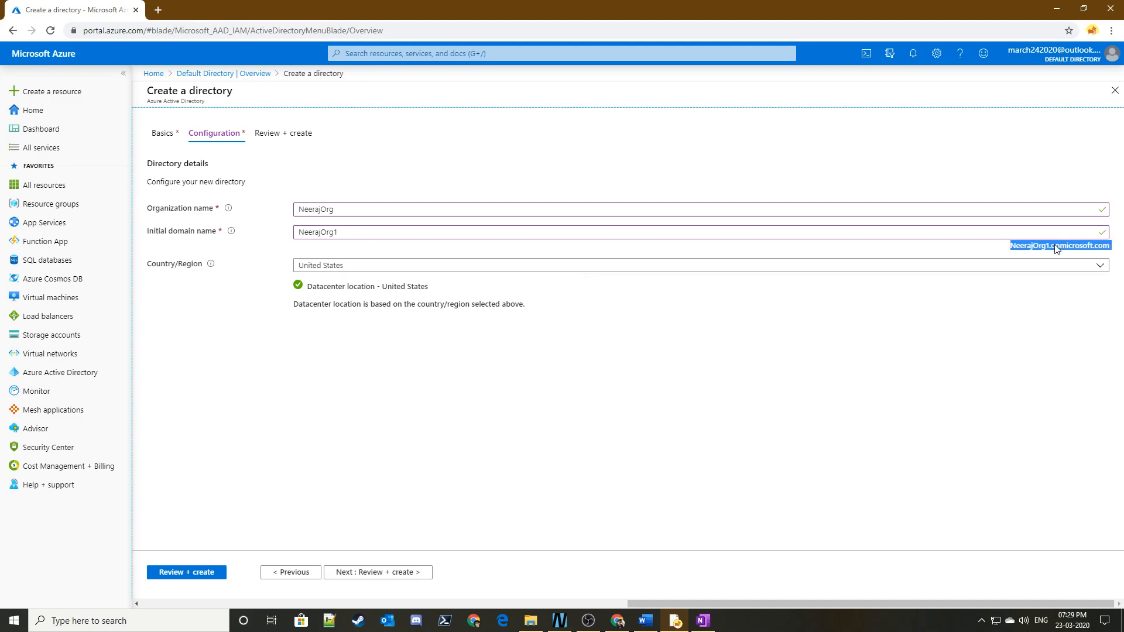
triple_click(1056, 246)
left_click(998, 350)
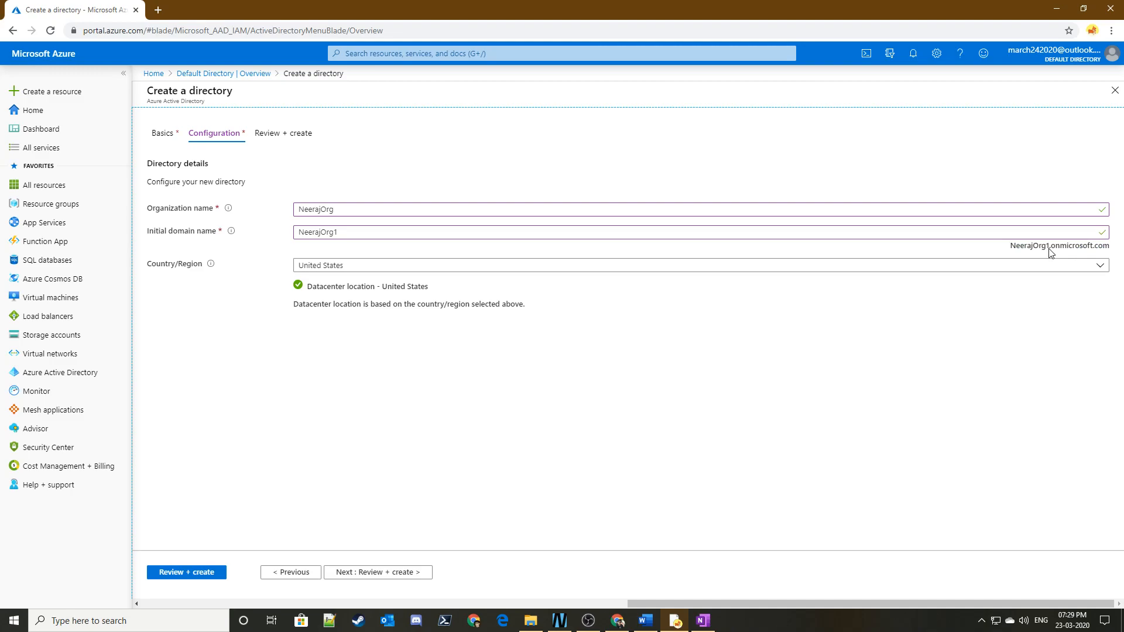
- Try NeerajOrg as the initial domain name and set it back to NeerajOrg1
left_click(447, 236)
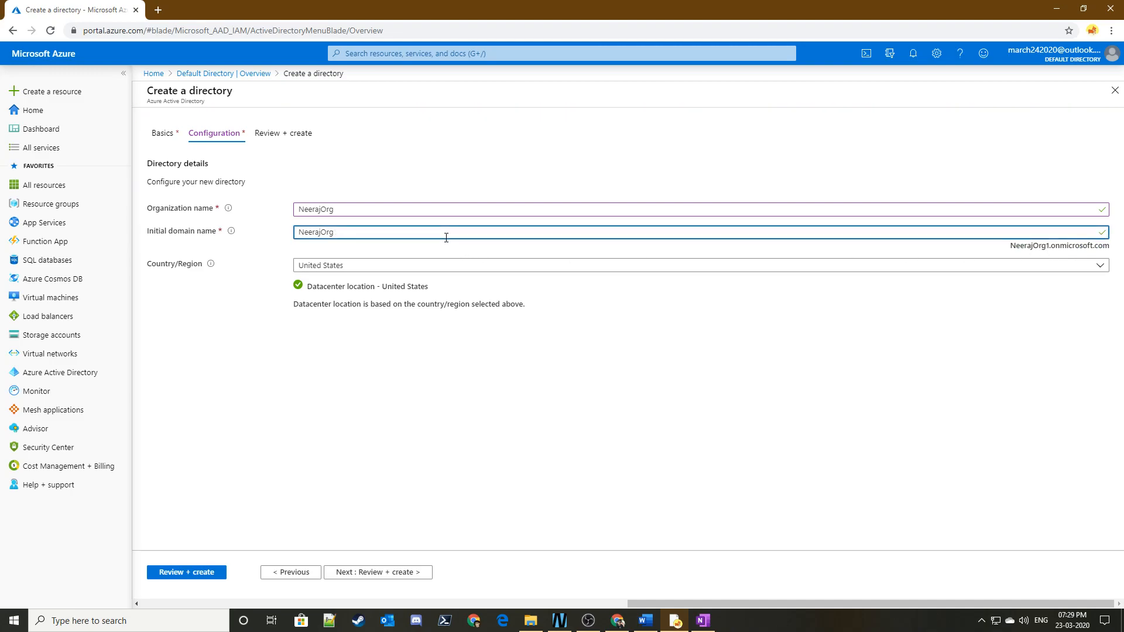
left_click(568, 340)
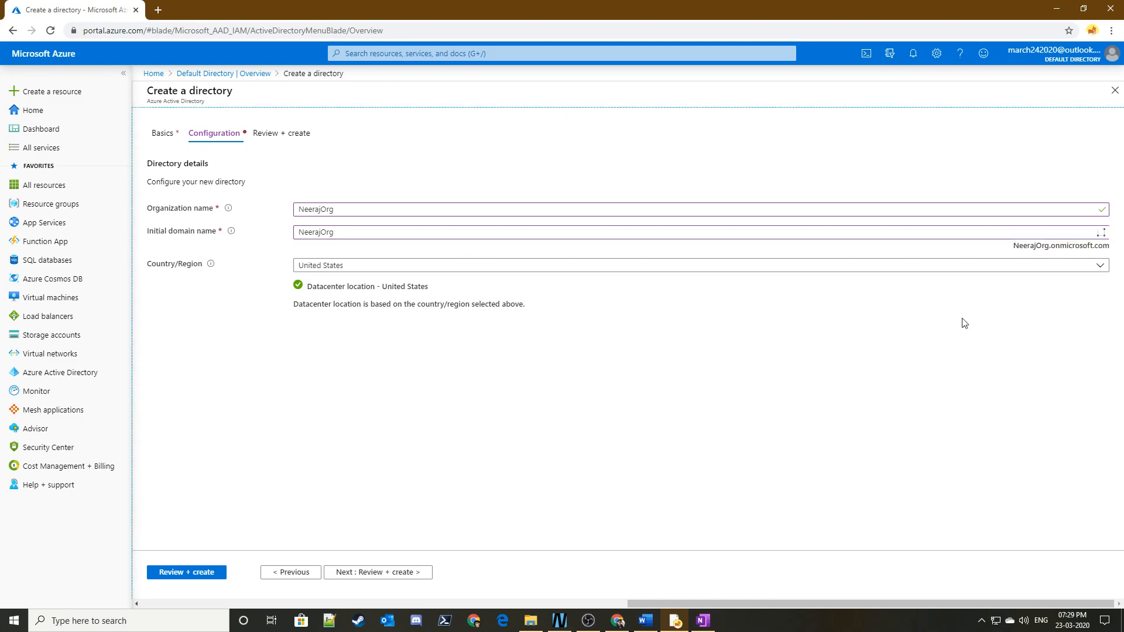
left_click(403, 236)
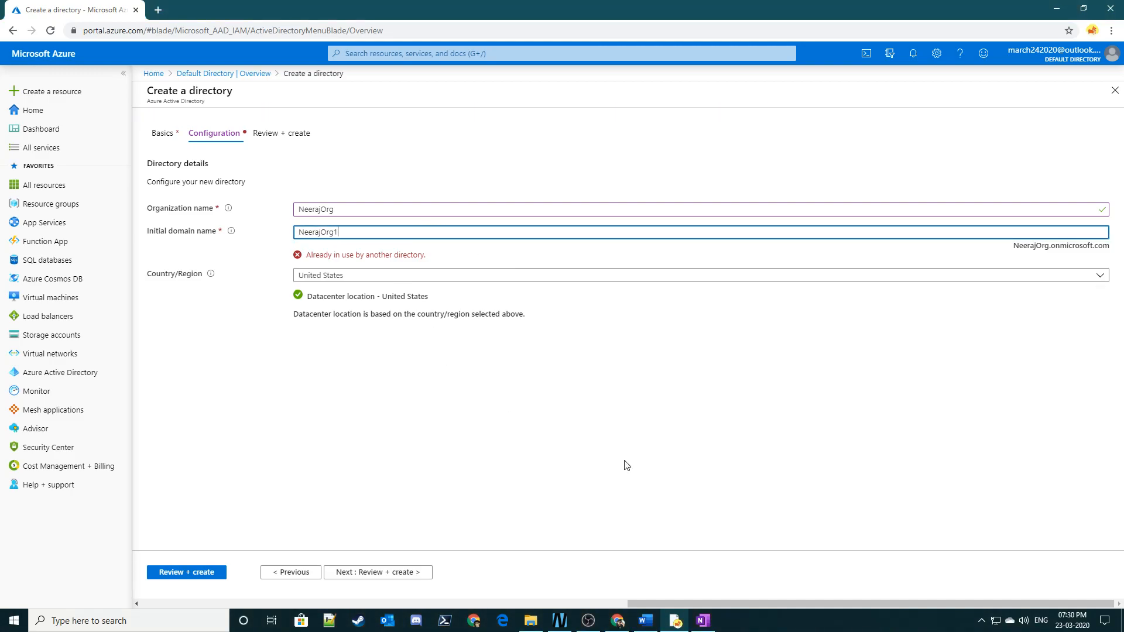
left_click(959, 344)
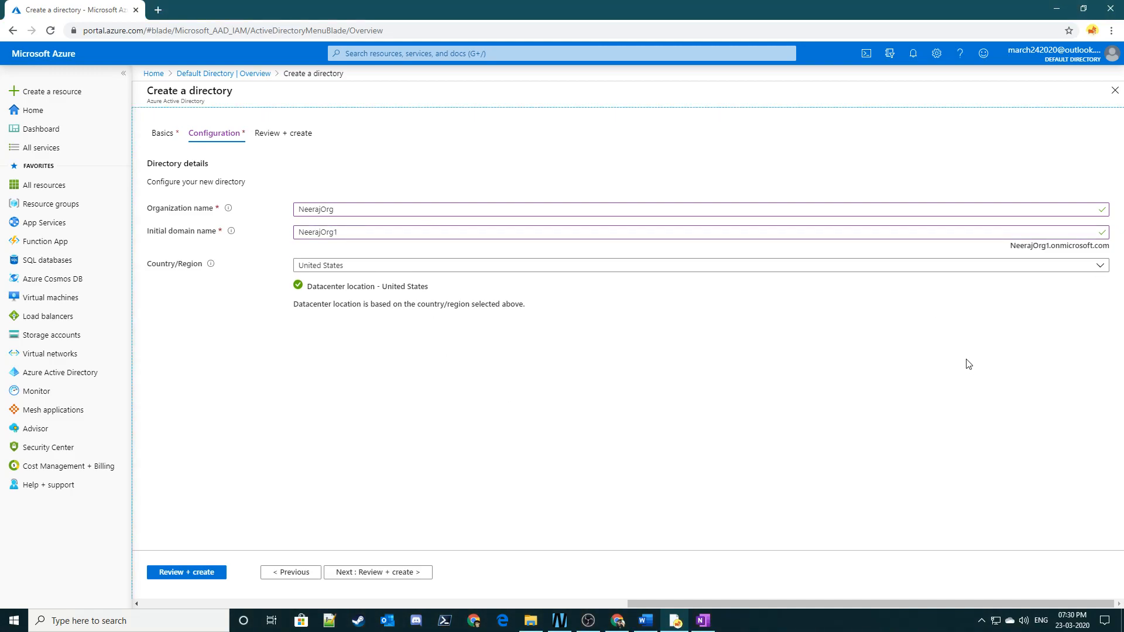
- Keep United States as the country/region and proceed to the review of the new directory
left_click(447, 271)
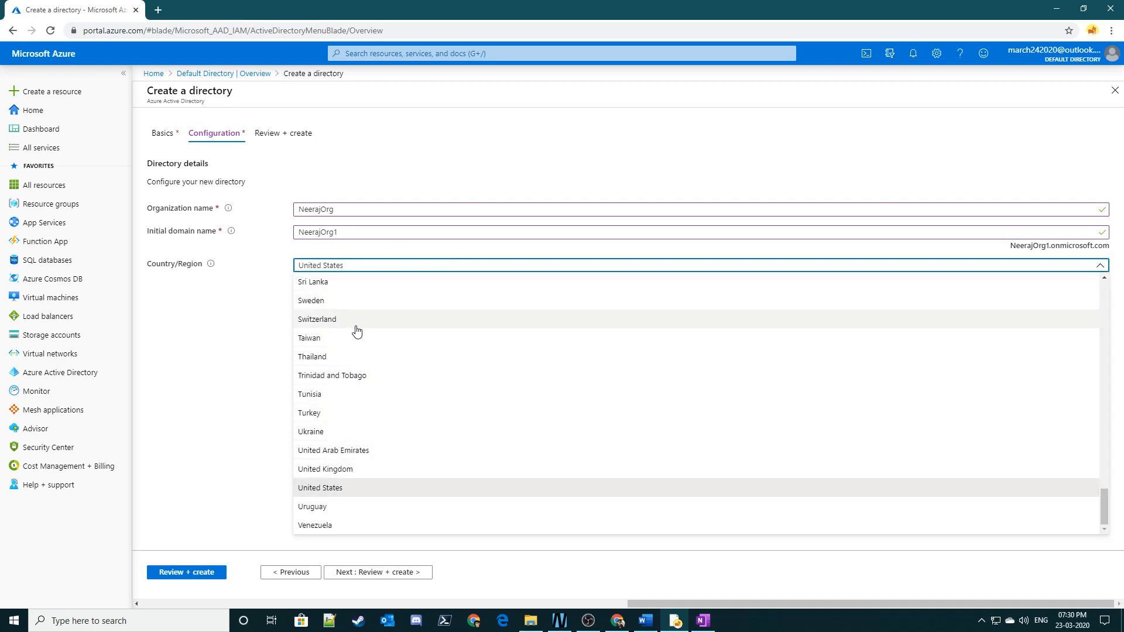
left_click(257, 447)
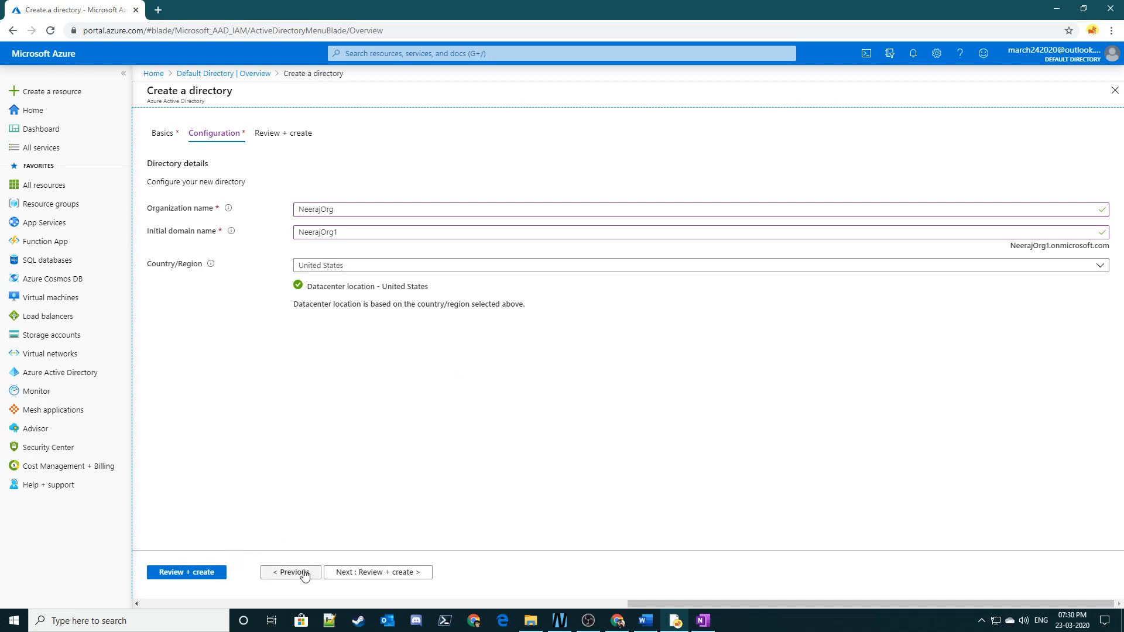
left_click(356, 572)
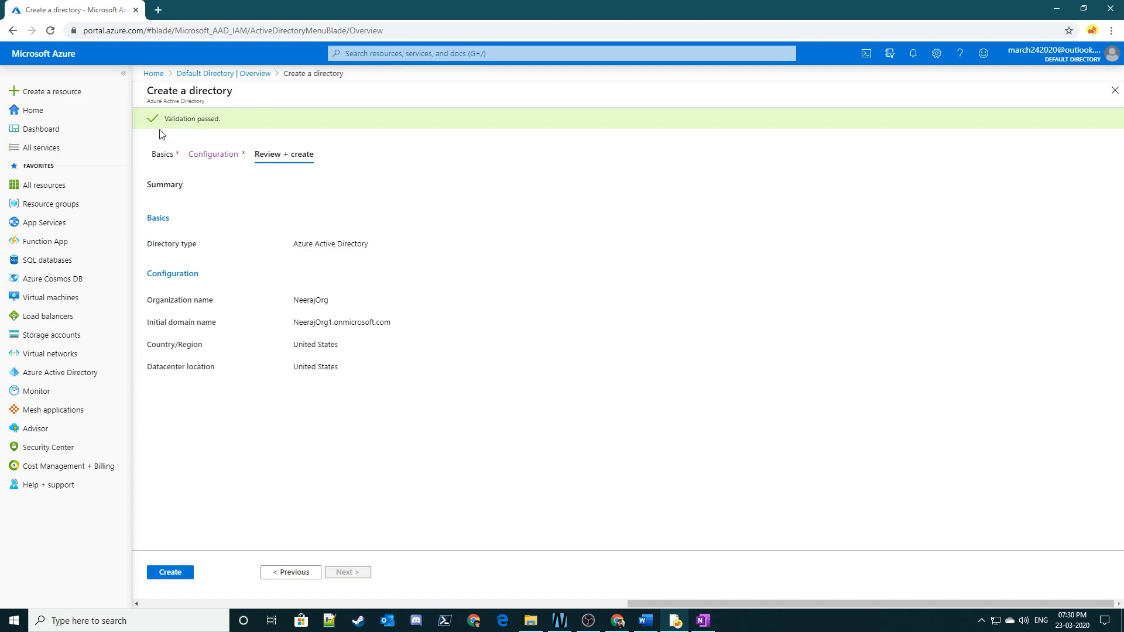
- Examine the validation status of the new directory and the directory details of the signed-in account
triple_click(199, 122)
left_click(199, 121)
triple_click(201, 119)
left_click(208, 128)
triple_click(196, 118)
left_click(229, 129)
triple_click(198, 119)
left_click(348, 139)
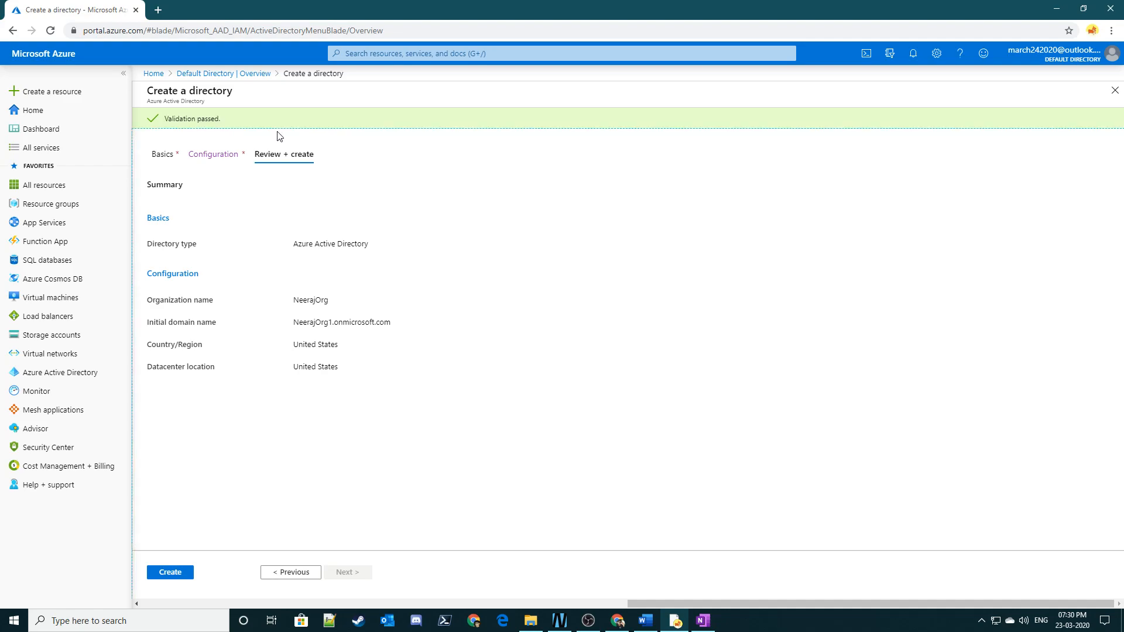
mouse_move(1057, 64)
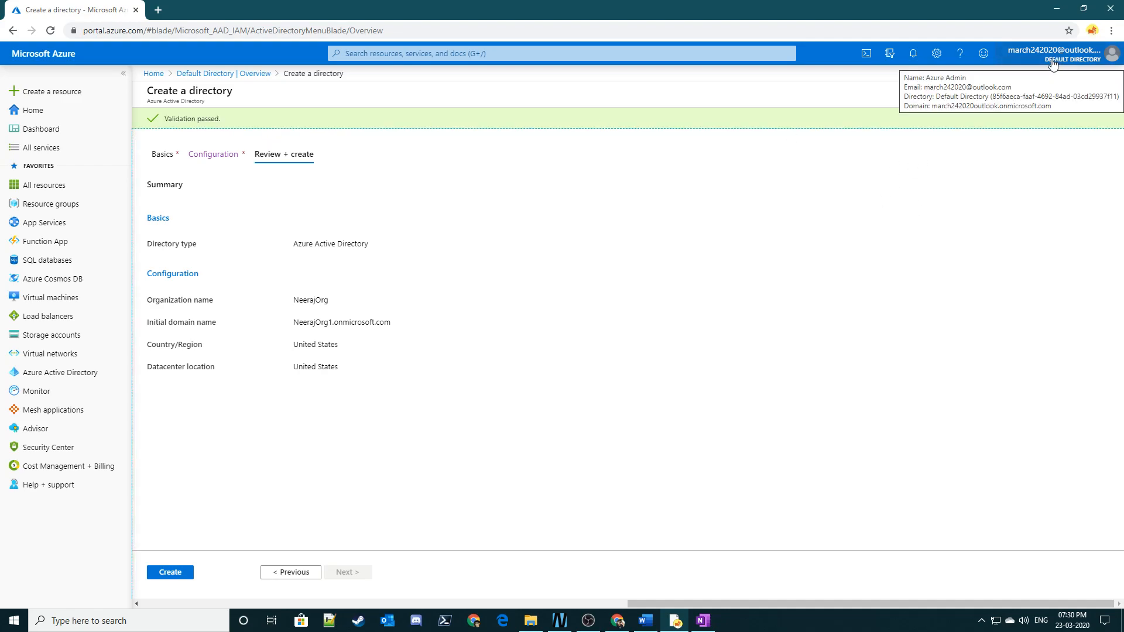
triple_click(202, 116)
left_click(234, 122)
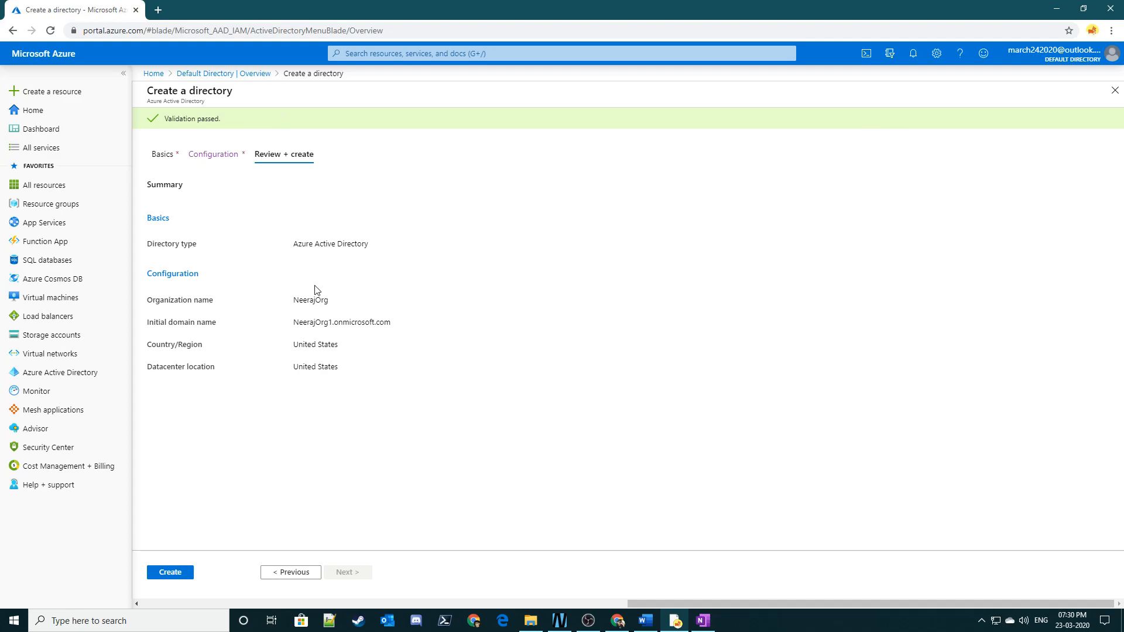
- Create the directory and show the notifications to follow its creation progress
left_click(167, 575)
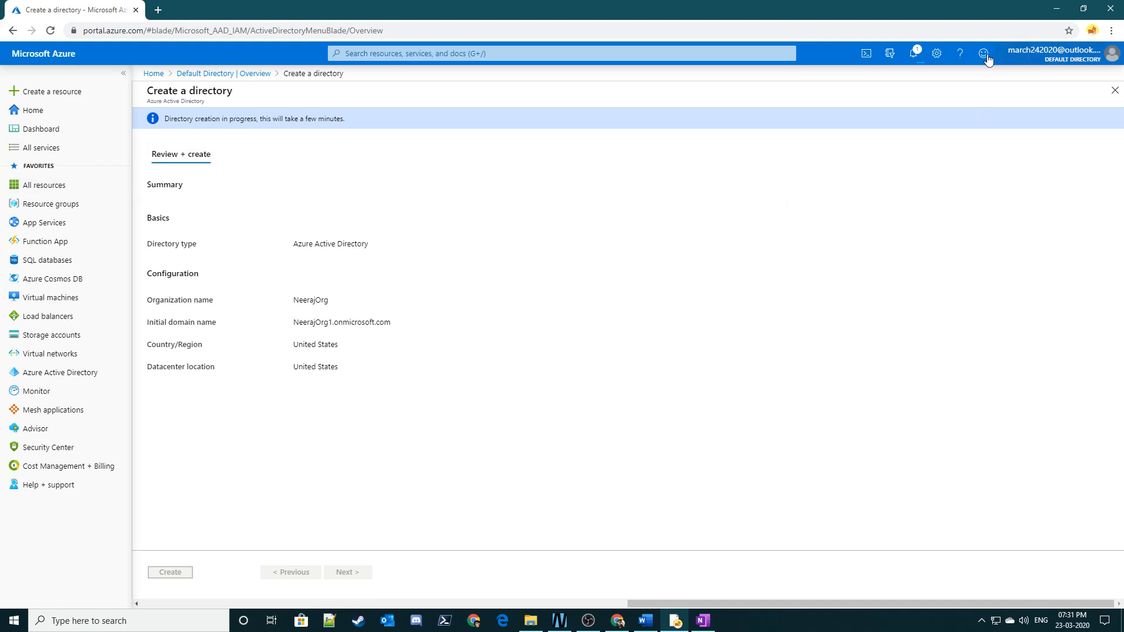
left_click(913, 52)
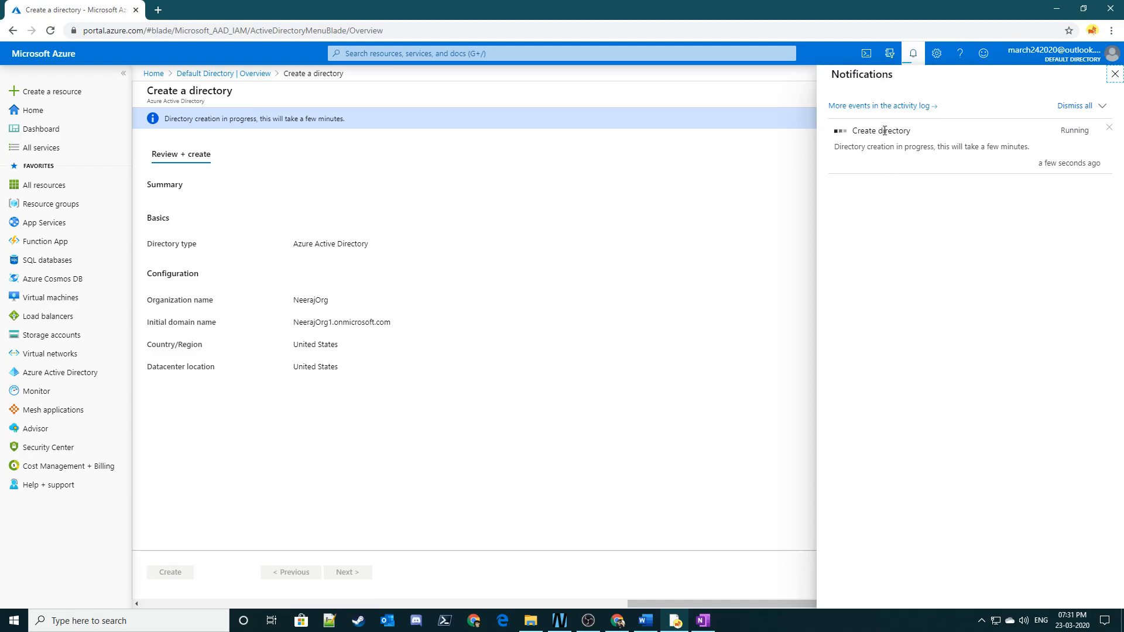
- Open the activity log with more events in a separate browser tab and switch to it
right_click(886, 112)
left_click(914, 119)
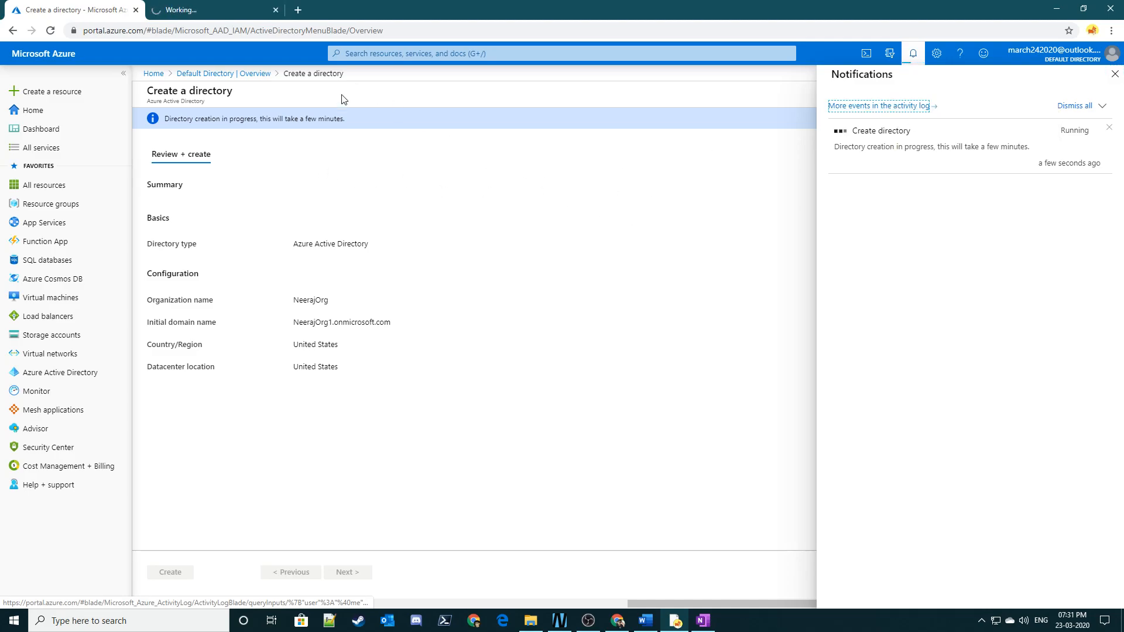
left_click(230, 6)
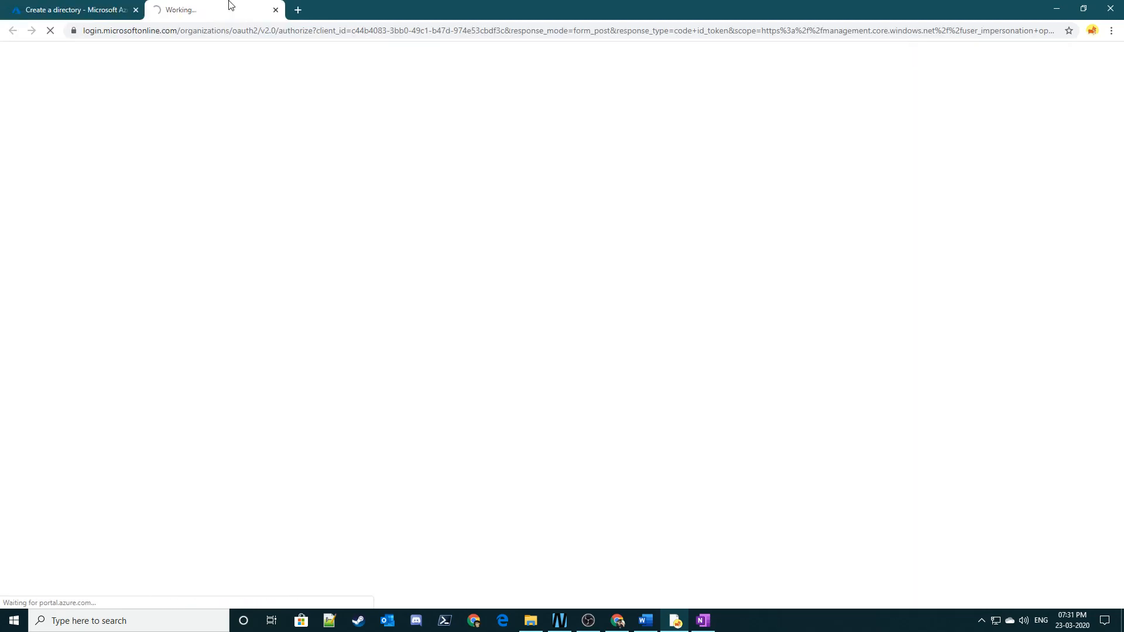
left_click(100, 7)
left_click(175, 5)
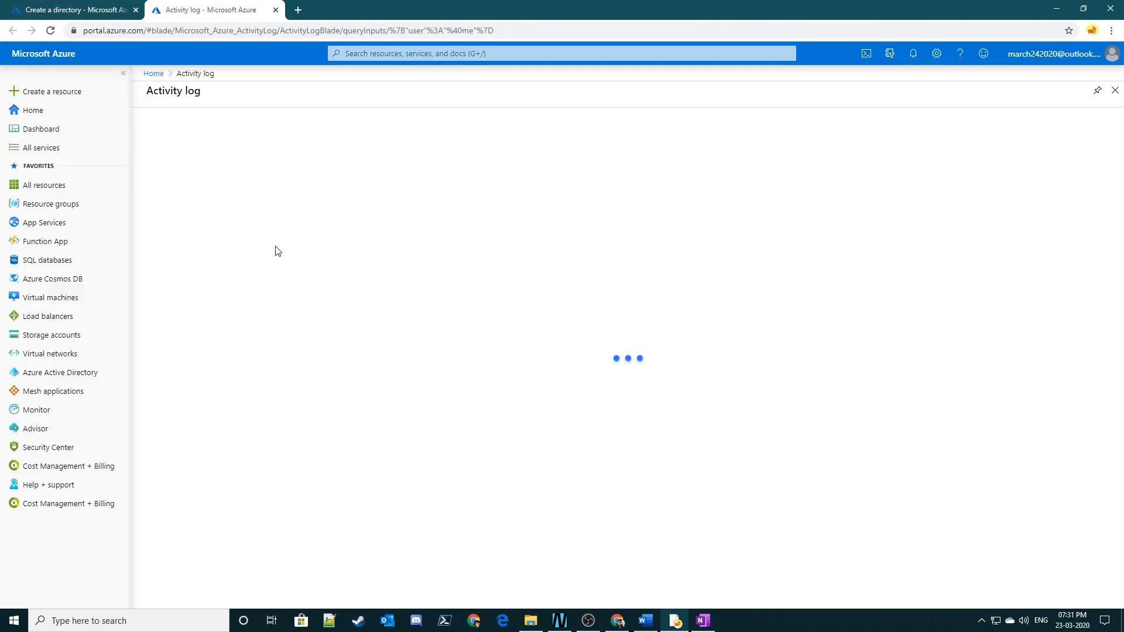
- Examine the activity log's columns, from operation name and status to event initiator, and the hint about changing the filters
triple_click(176, 95)
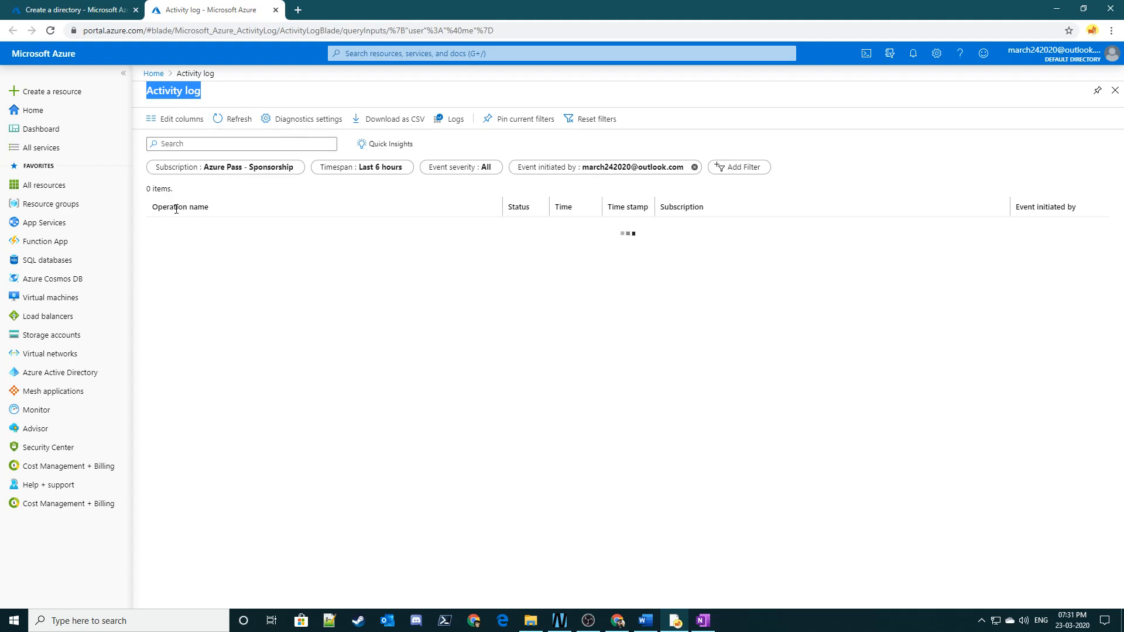
left_click_drag(157, 205, 199, 206)
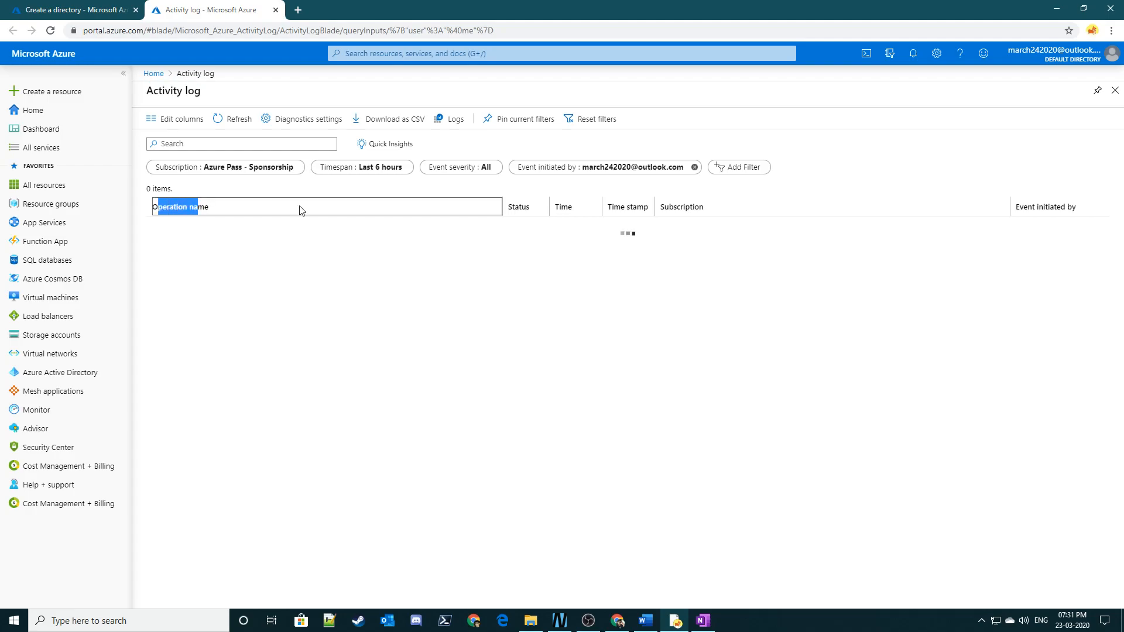
double_click(525, 208)
double_click(561, 209)
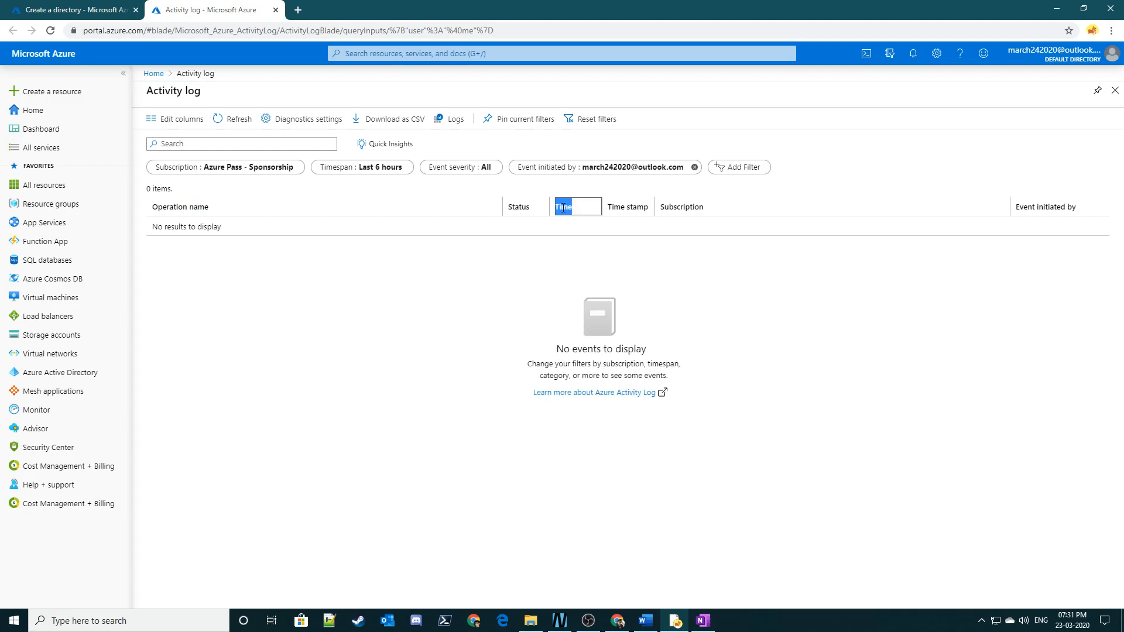
triple_click(638, 208)
double_click(682, 208)
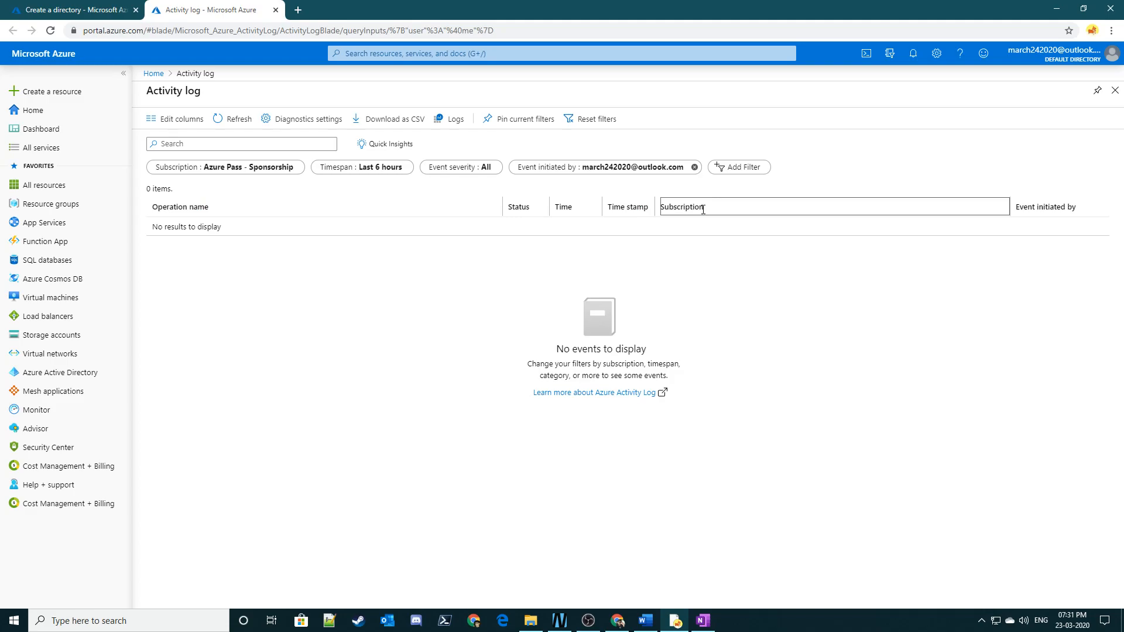
triple_click(1068, 206)
left_click(1039, 275)
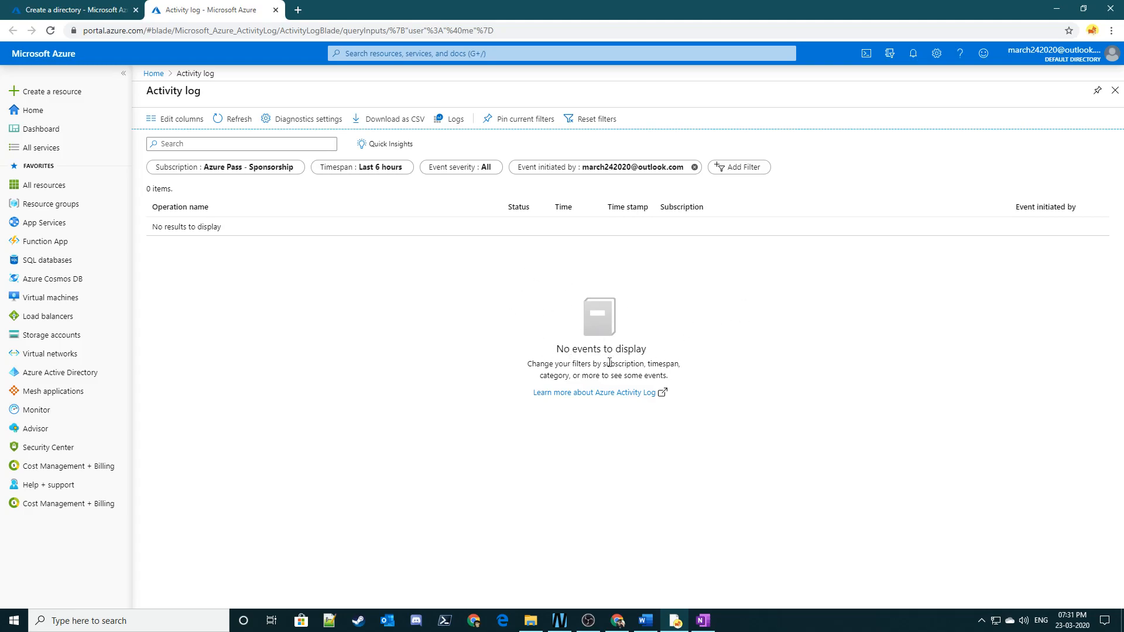
triple_click(587, 365)
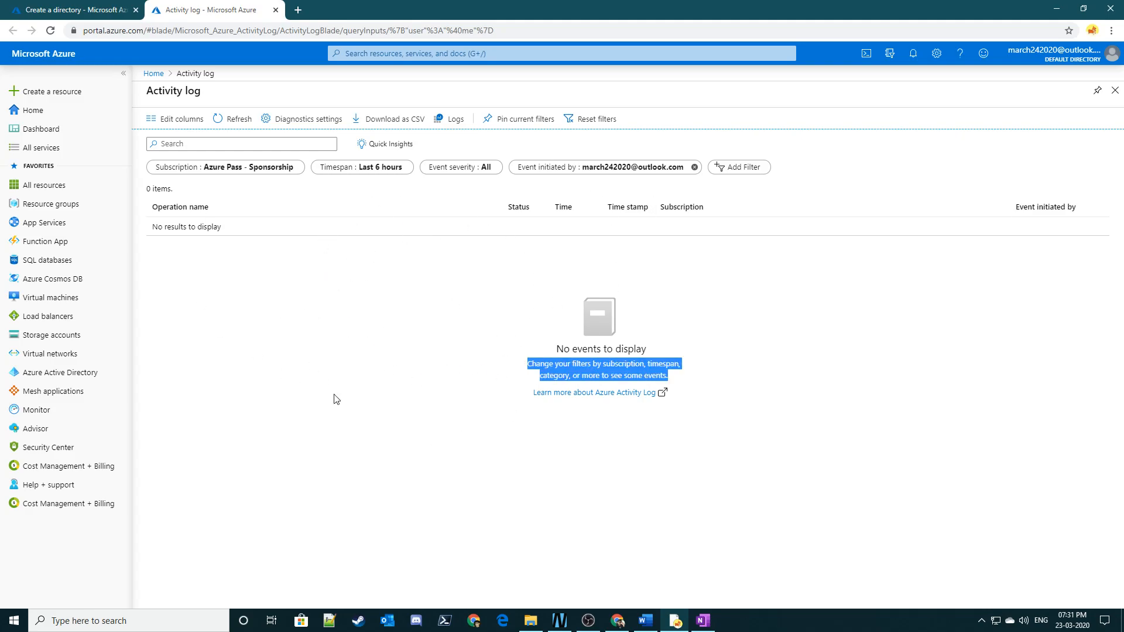
- Return to the directory creation page and follow the Create directory notification until the creation finishes
left_click(58, 9)
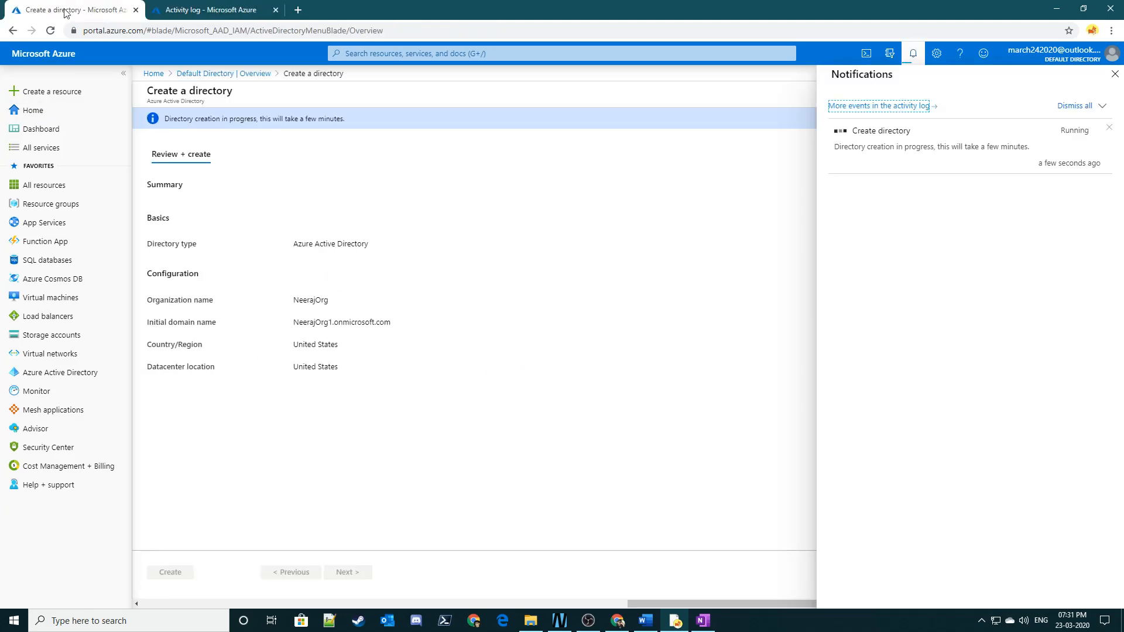
triple_click(878, 148)
left_click(910, 278)
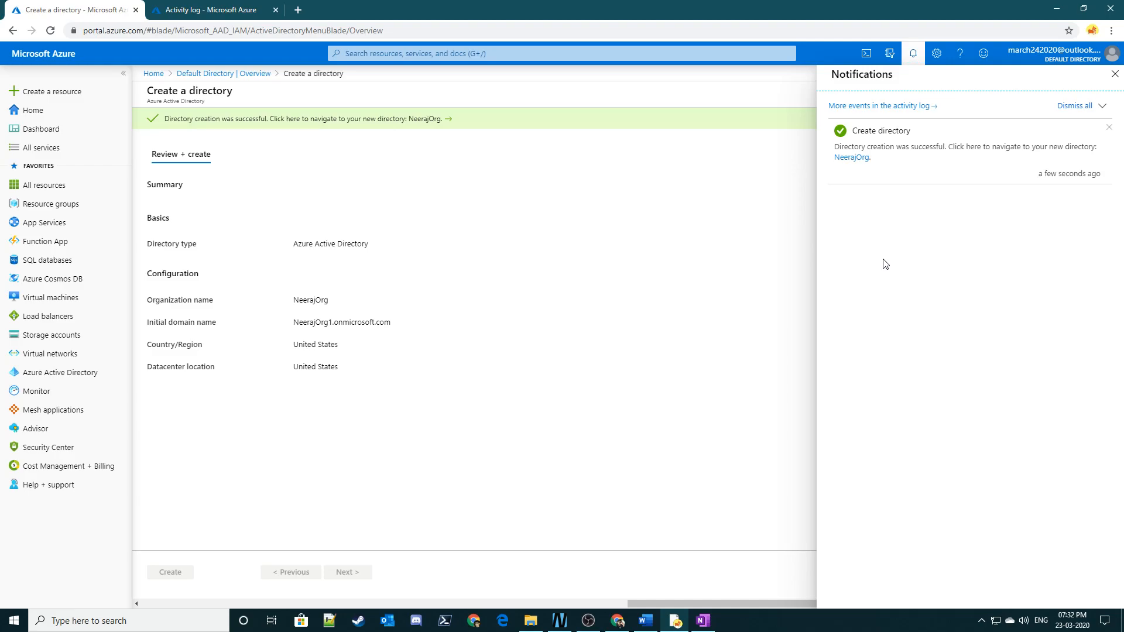
triple_click(869, 134)
left_click(917, 227)
left_click(602, 361)
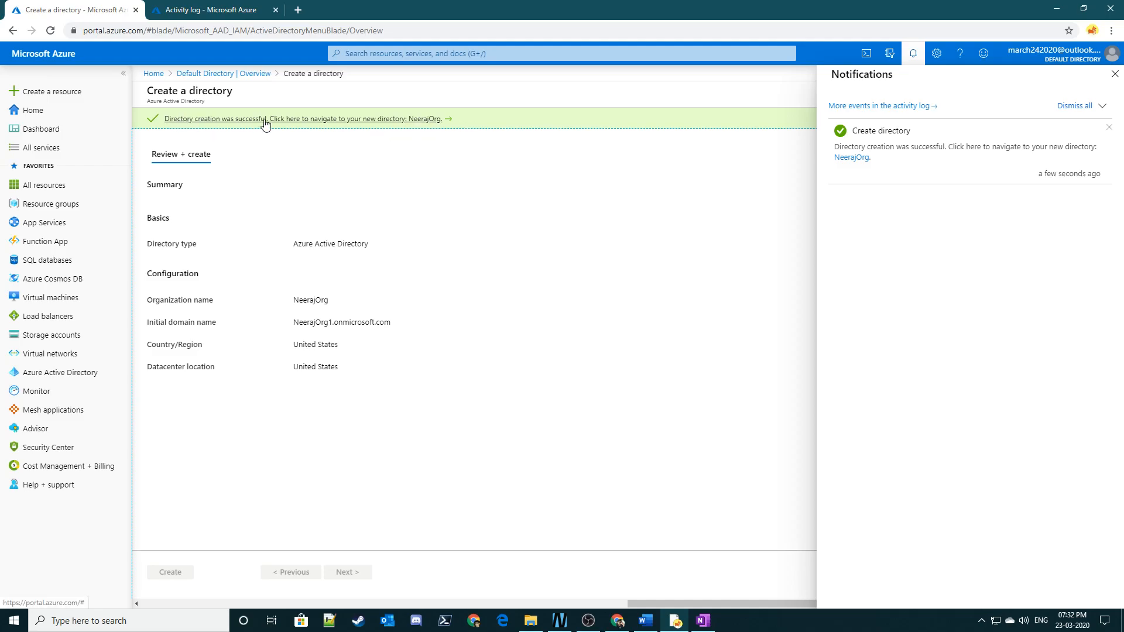
- Open the new NeerajOrg directory's overview from the link in the creation message
left_click(434, 119)
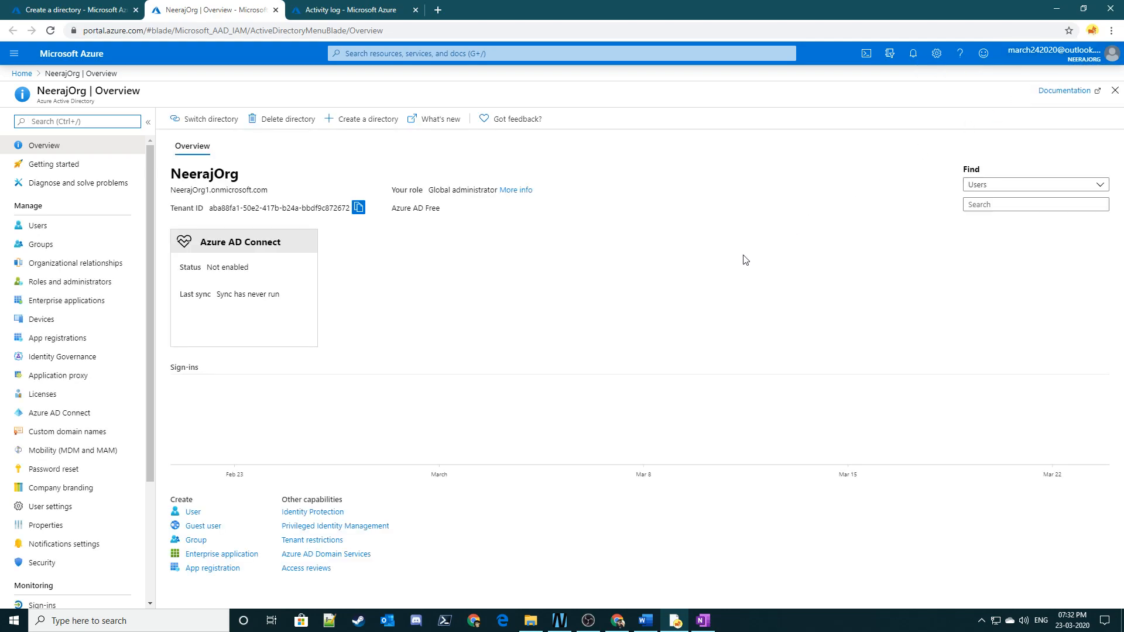
left_click(76, 10)
left_click(188, 5)
- Reload the portal on the directory creation page and show all directories available for switching
left_click(97, 7)
left_click(913, 53)
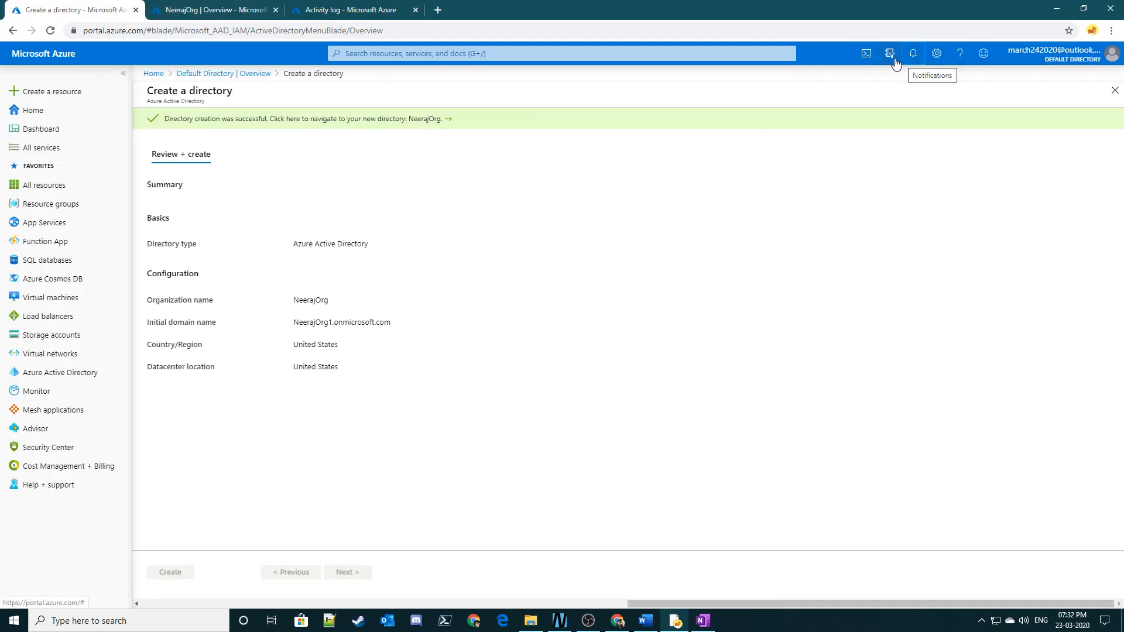
left_click(889, 53)
left_click(51, 31)
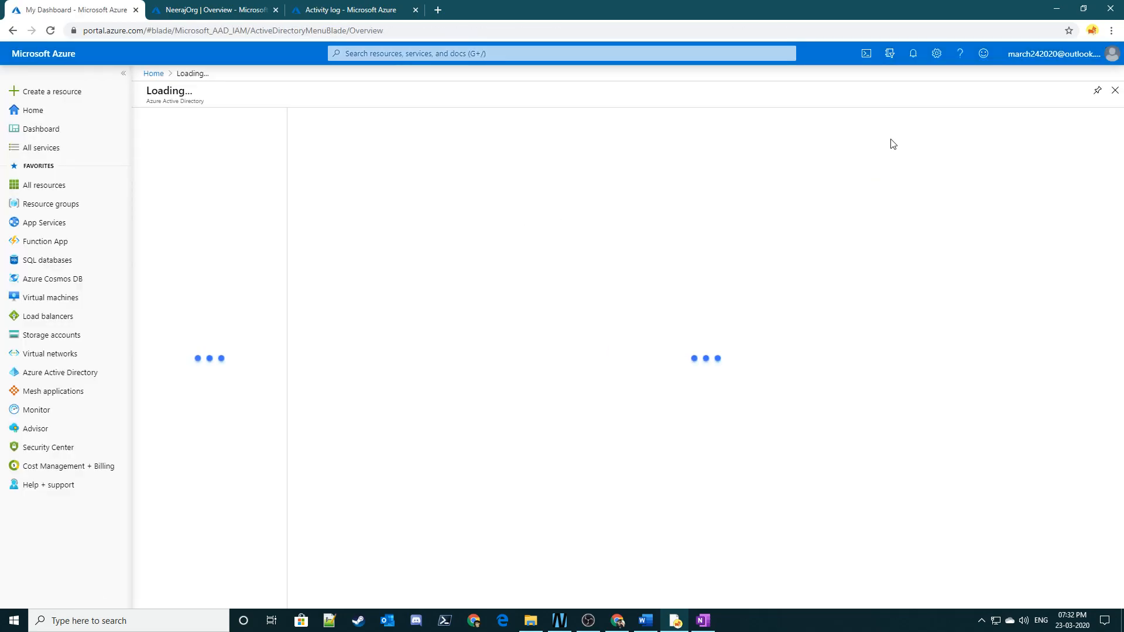
left_click(889, 53)
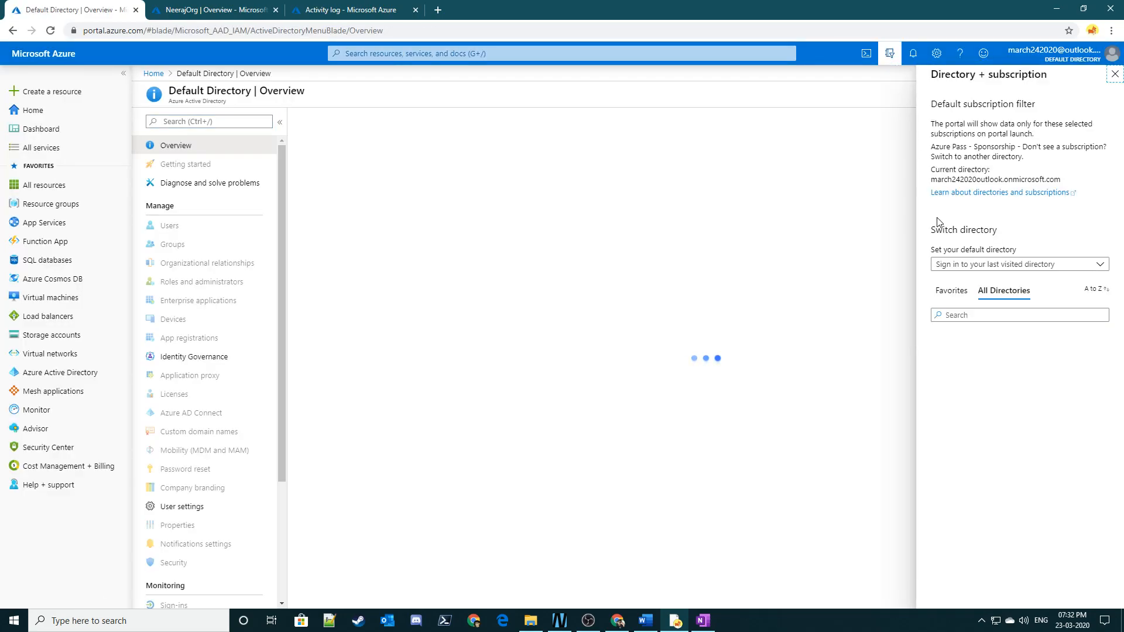
left_click(887, 58)
left_click(886, 58)
left_click(335, 120)
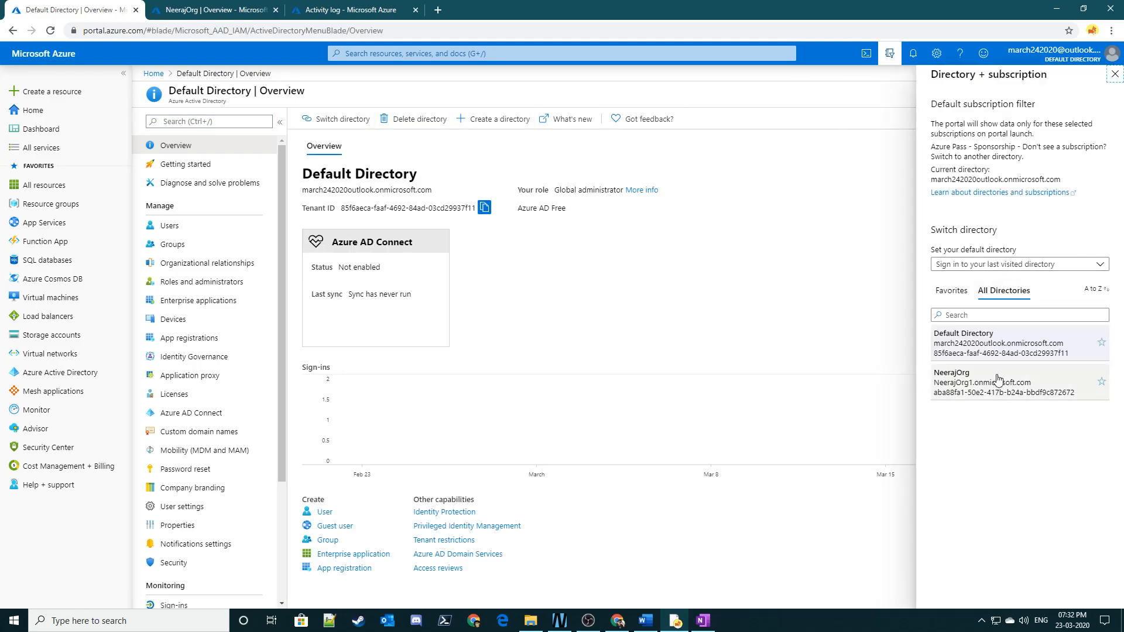
double_click(959, 345)
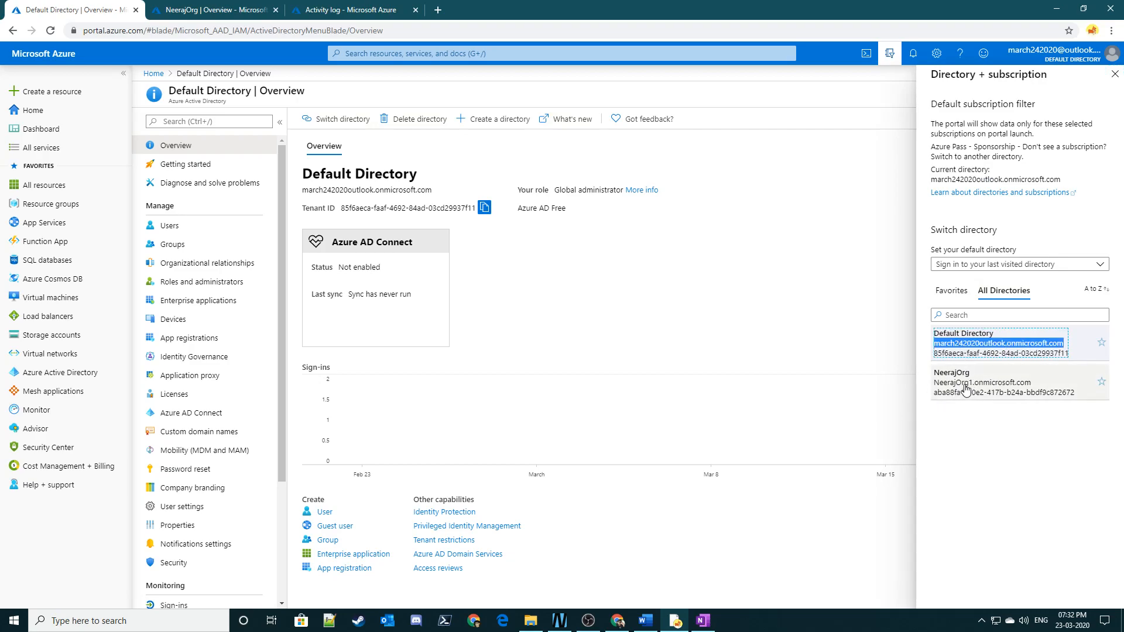
- Mark the NeerajOrg directory as a favorite and show the favorite directories
left_click(1102, 384)
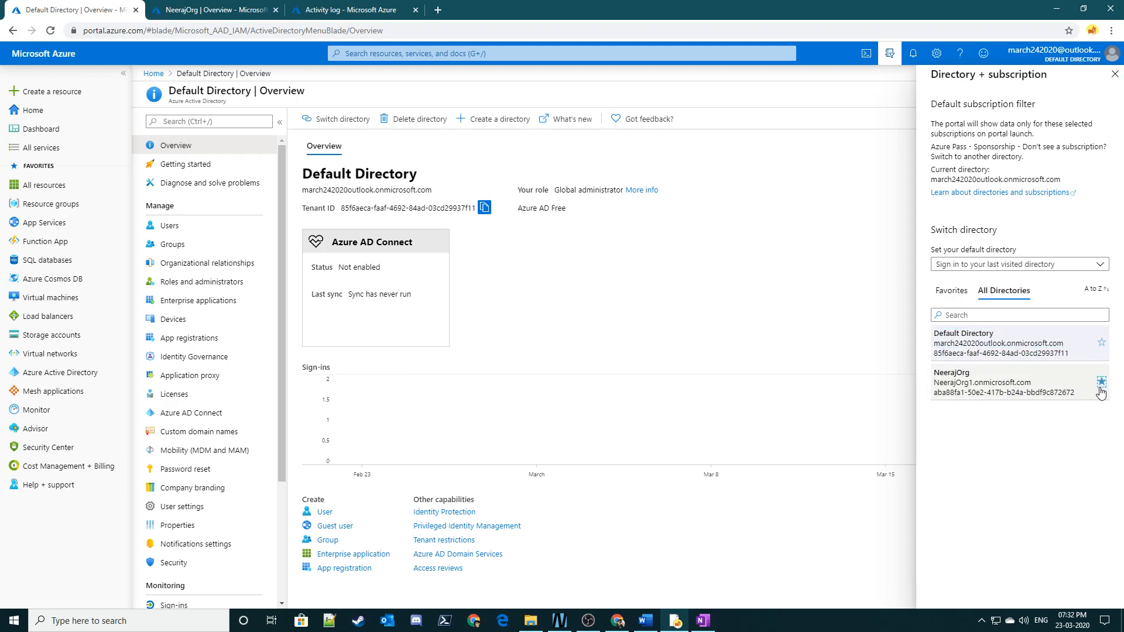
left_click(940, 293)
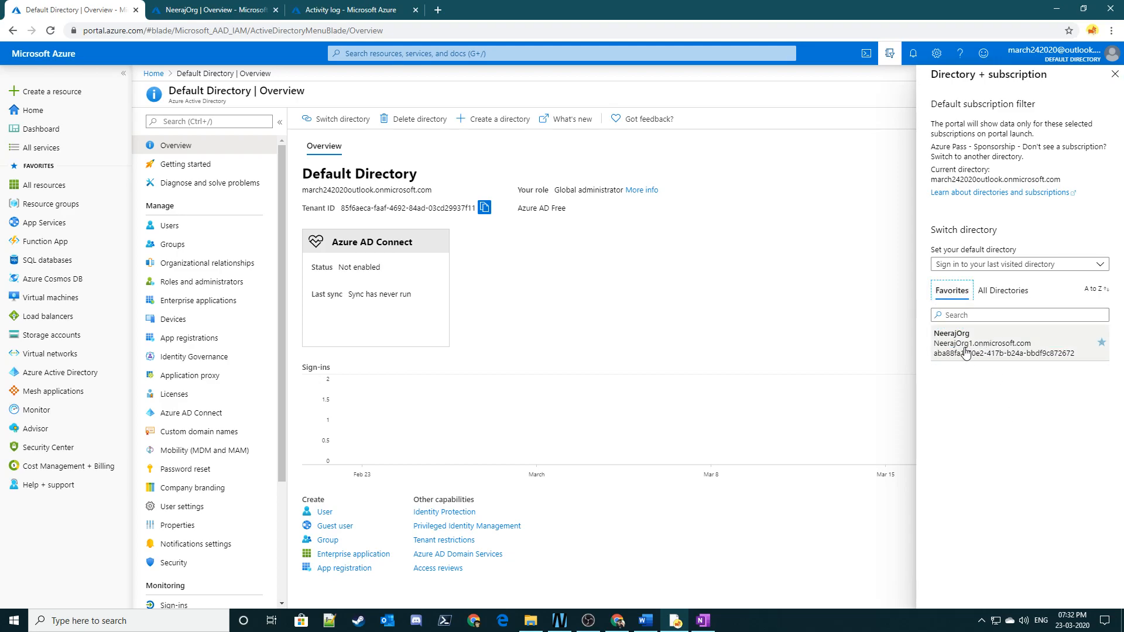
left_click(987, 318)
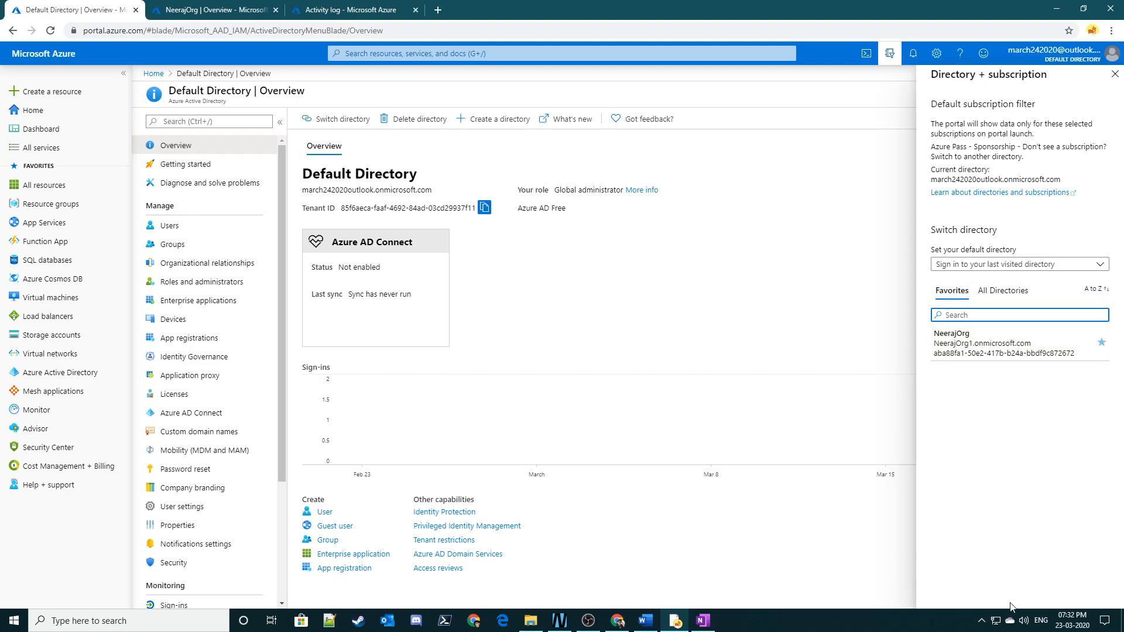
- Switch the portal to the NeerajOrg directory and back to Default Directory
left_click(982, 353)
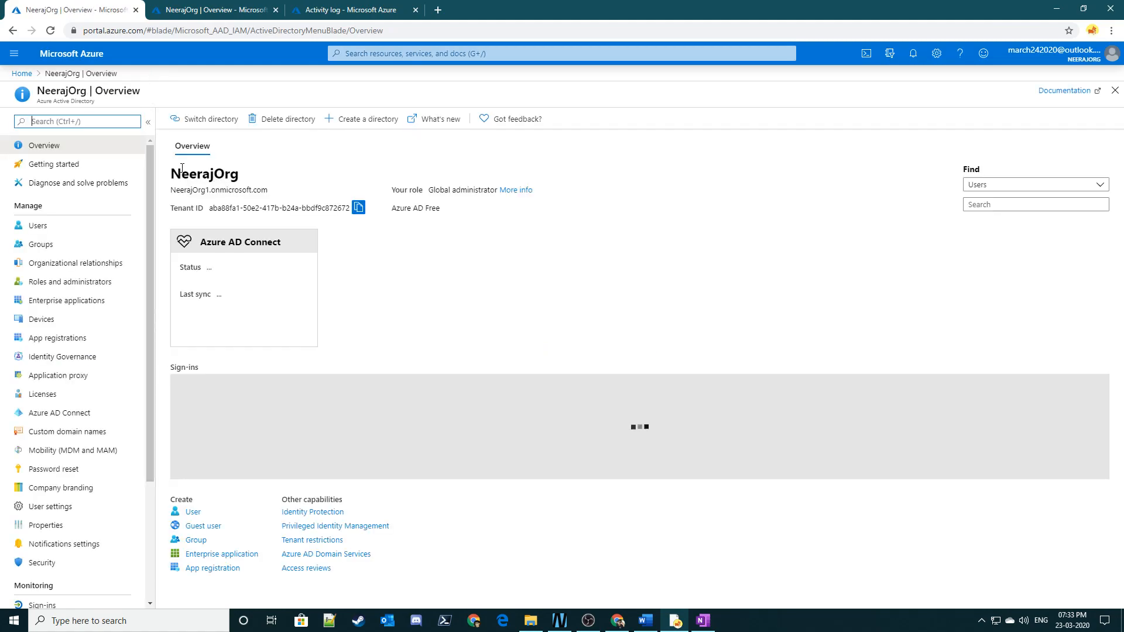
left_click(889, 54)
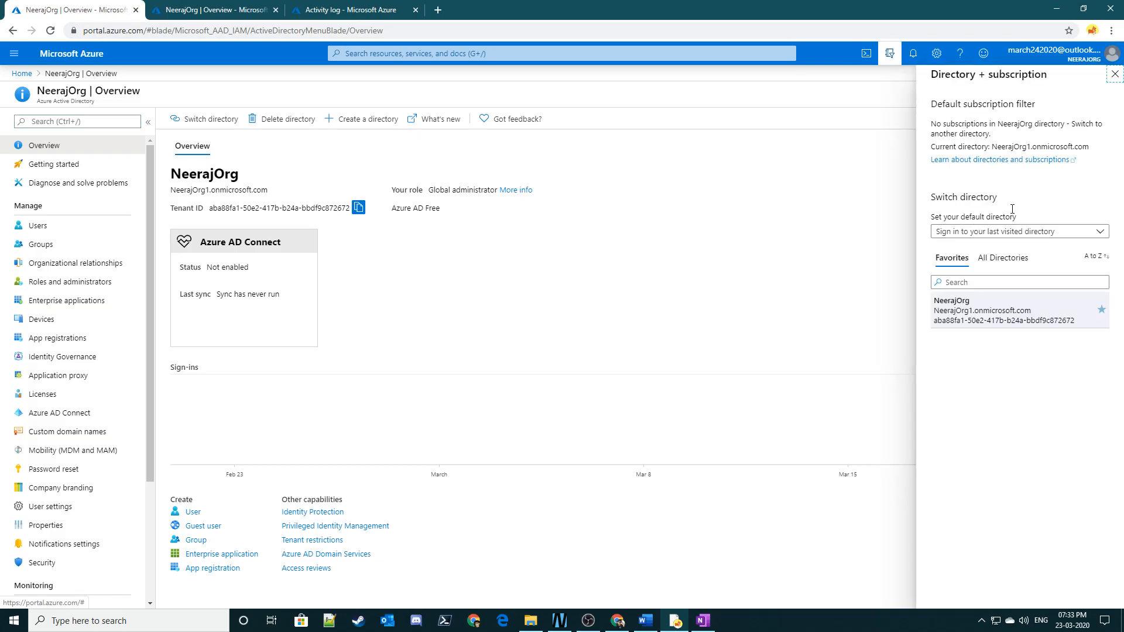
left_click(992, 263)
left_click(976, 312)
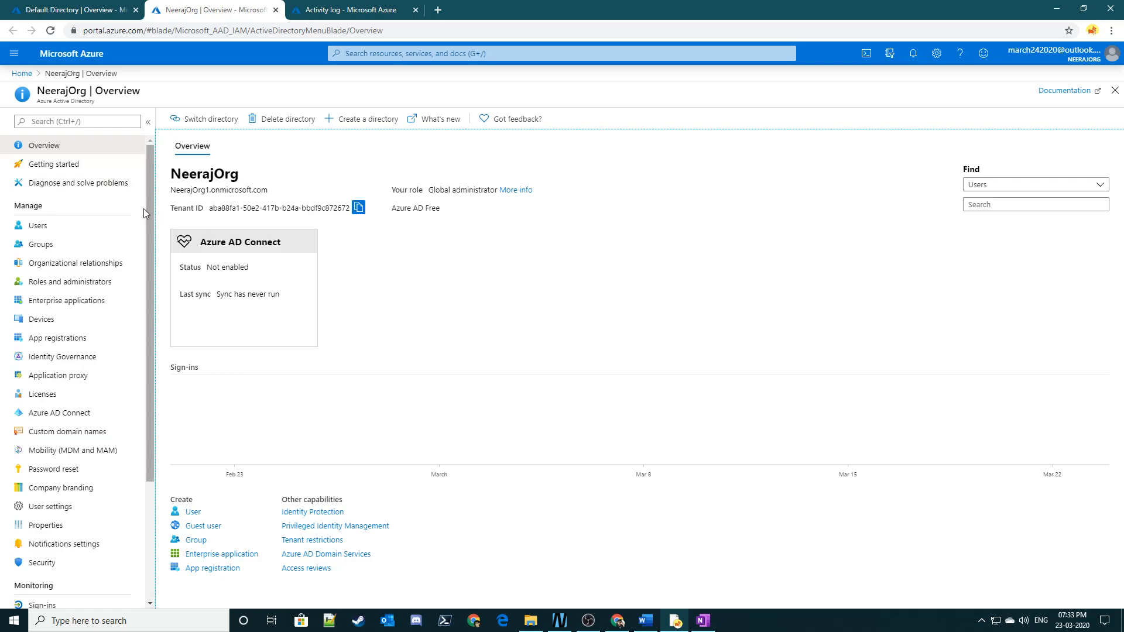
- Examine the management and monitoring options of the NeerajOrg directory, and return to the Default Directory overview
scroll(88, 252, "down", 1)
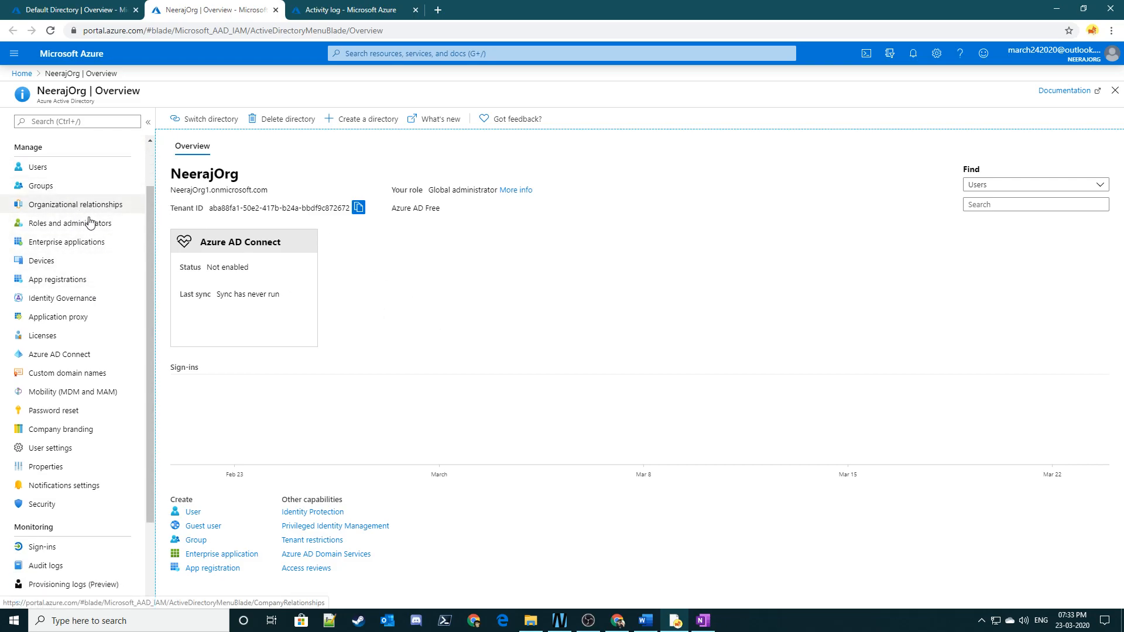
scroll(97, 281, "down", 2)
scroll(90, 304, "up", 2)
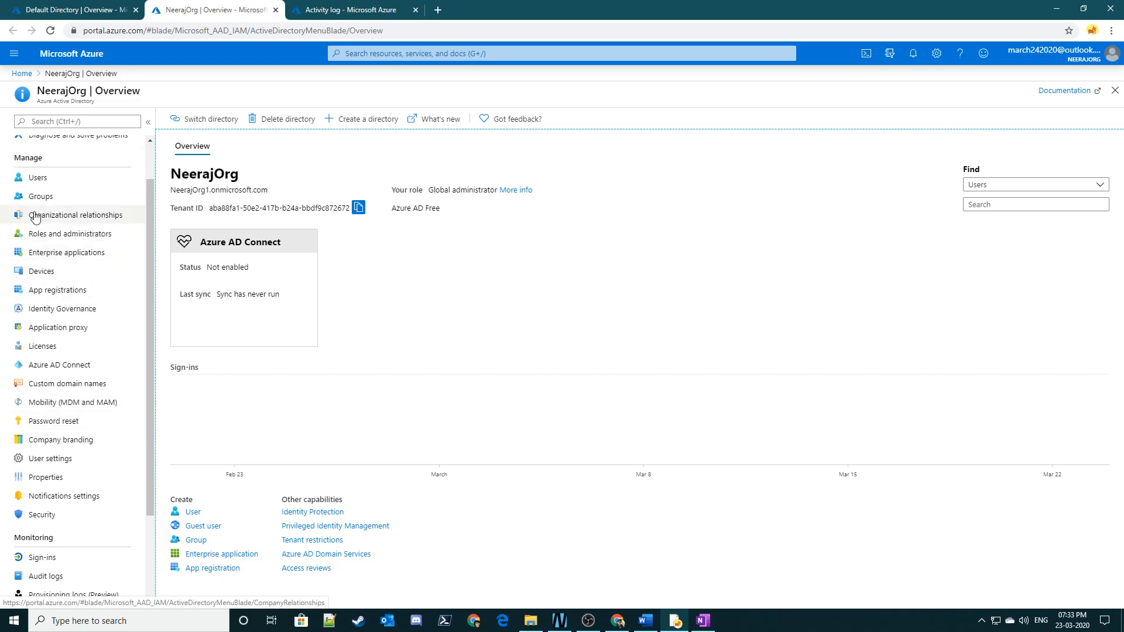
scroll(35, 216, "up", 1)
scroll(56, 239, "down", 3)
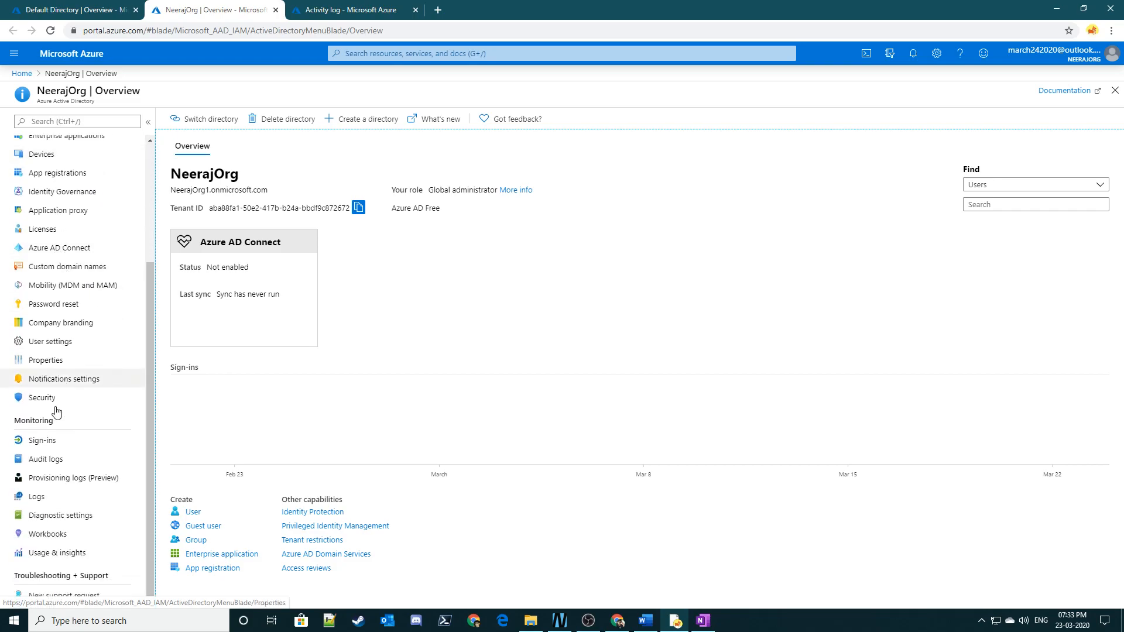
double_click(34, 421)
scroll(35, 378, "up", 3)
scroll(41, 468, "down", 3)
scroll(59, 439, "up", 3)
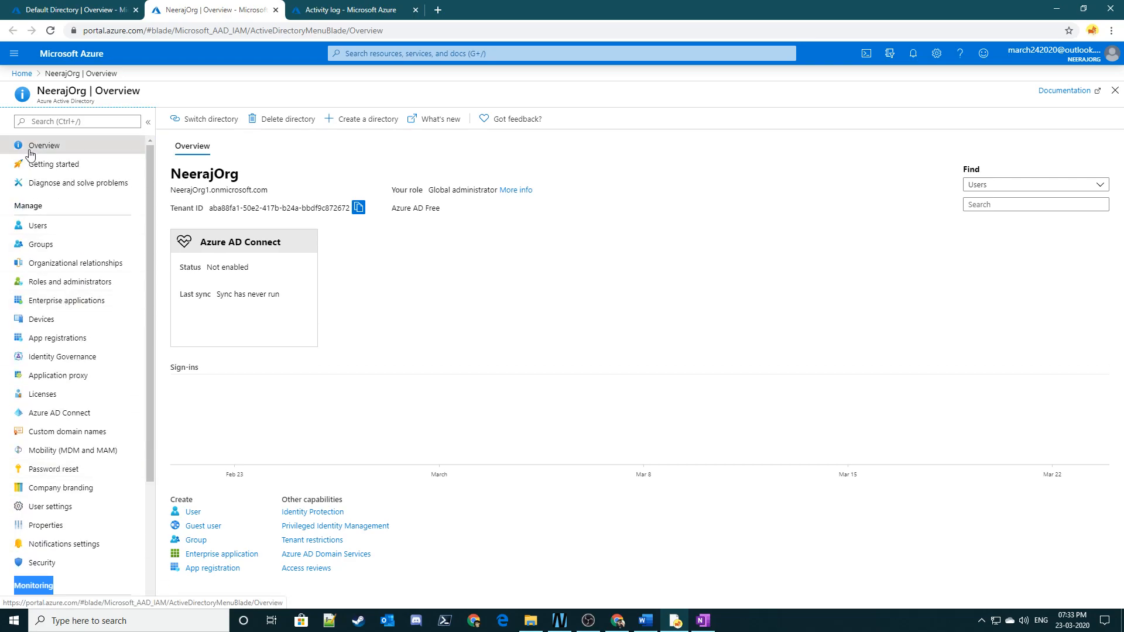
left_click(75, 9)
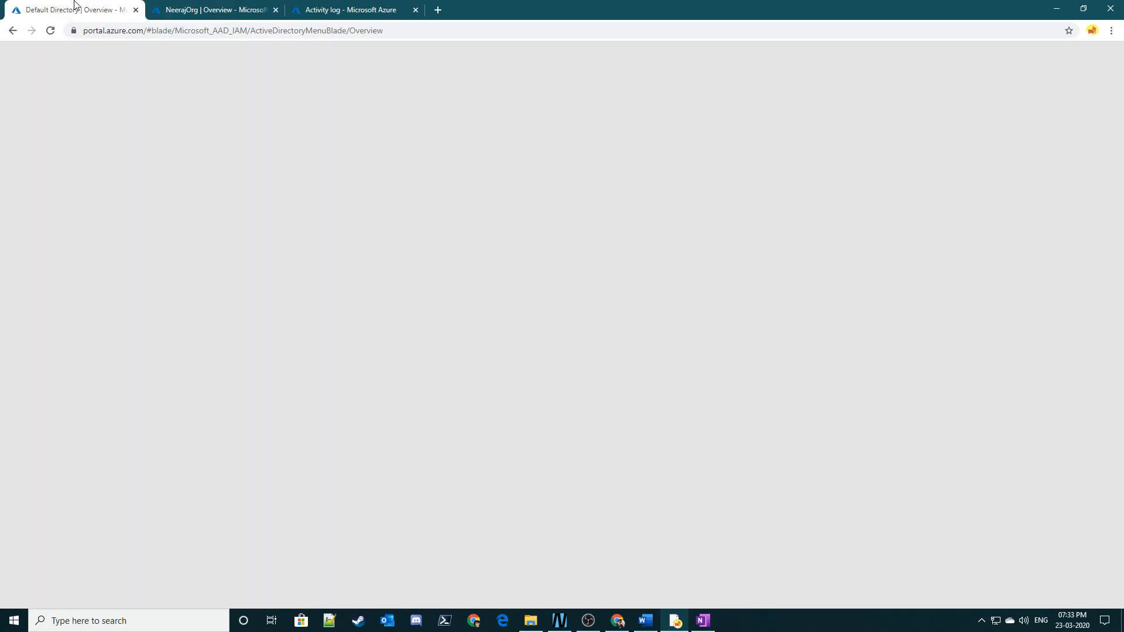
left_click(615, 324)
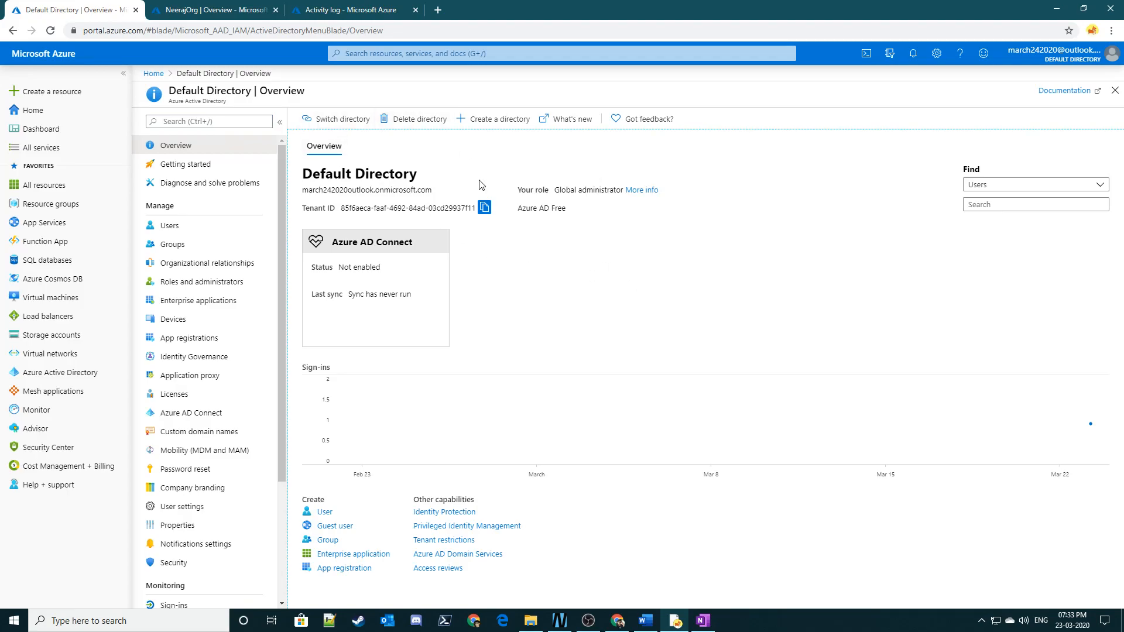